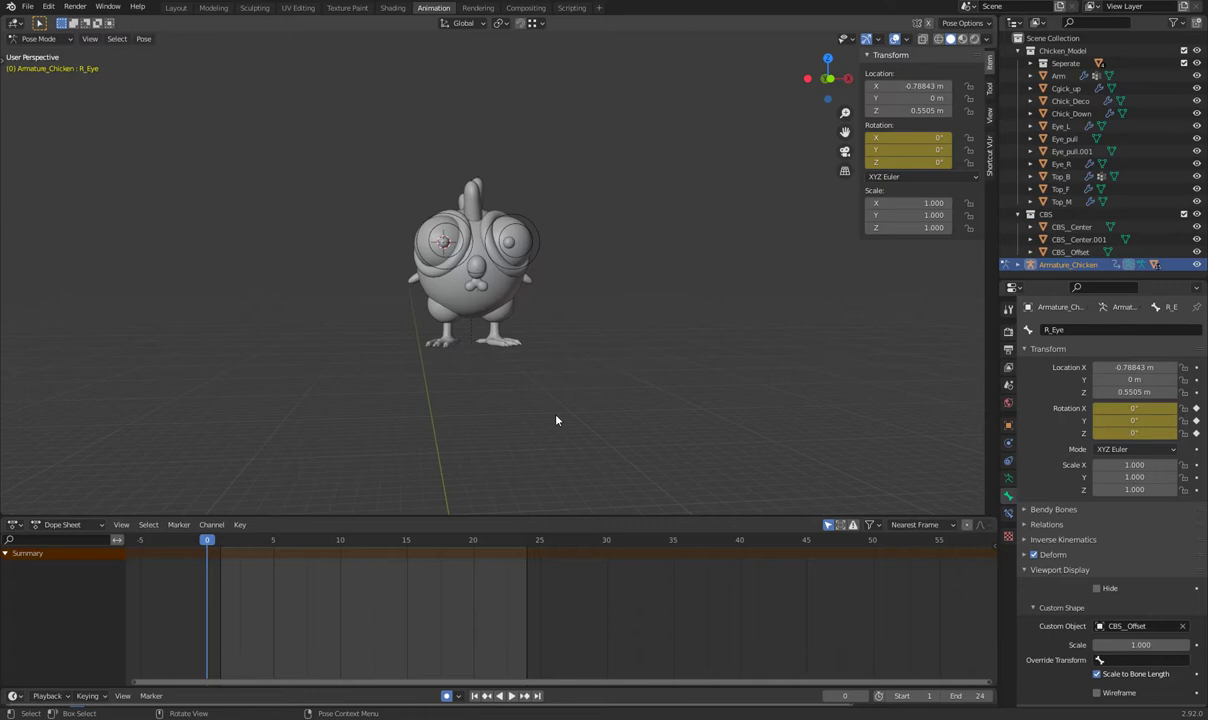
Select both the L_Eye and R_Eye bones and key their current pose
middle_click_drag(588, 337, 586, 350)
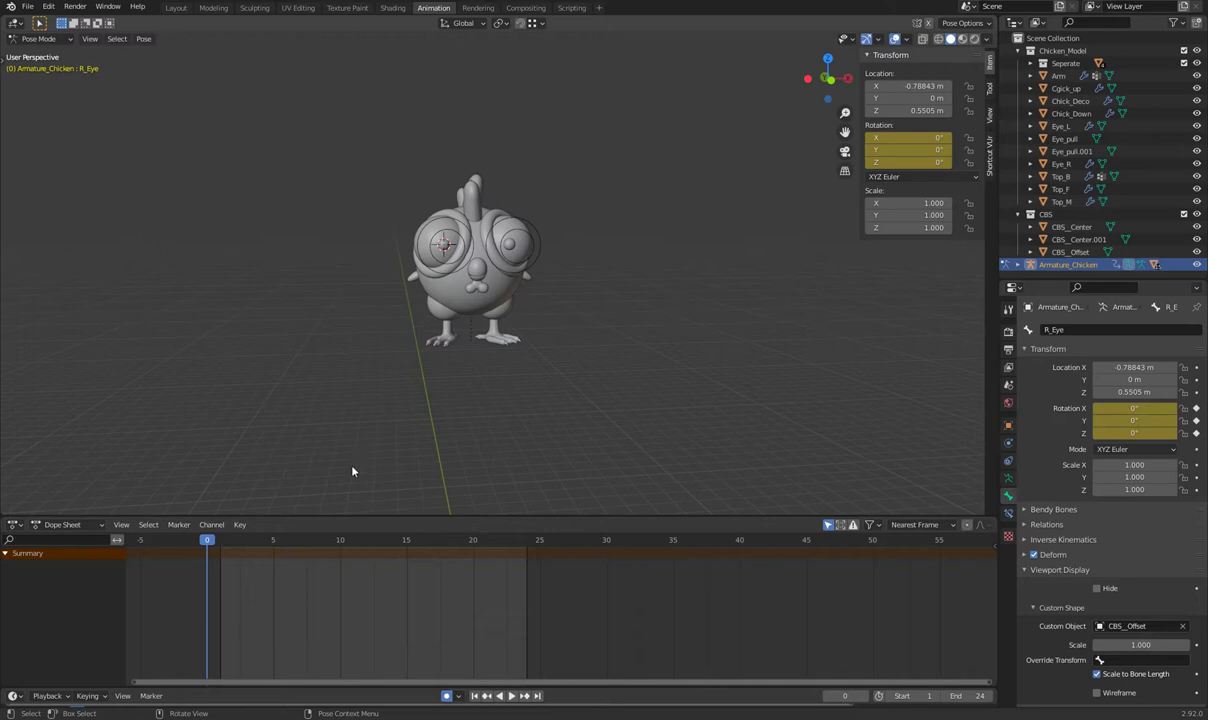
left_click(514, 238)
left_click(441, 224, "shift")
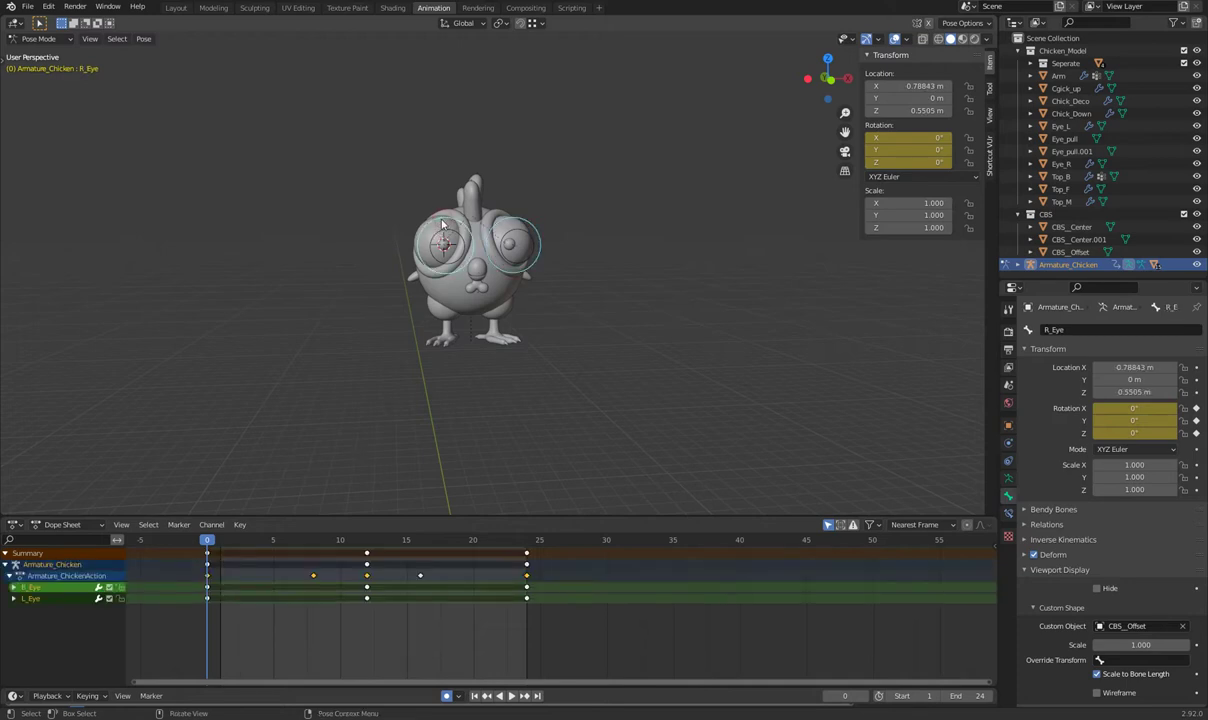
key("space")
key("i")
left_click(190, 516)
Check the eye pose at frames 24 and 12, then stop playback and view the chicken from the front
left_click(523, 541)
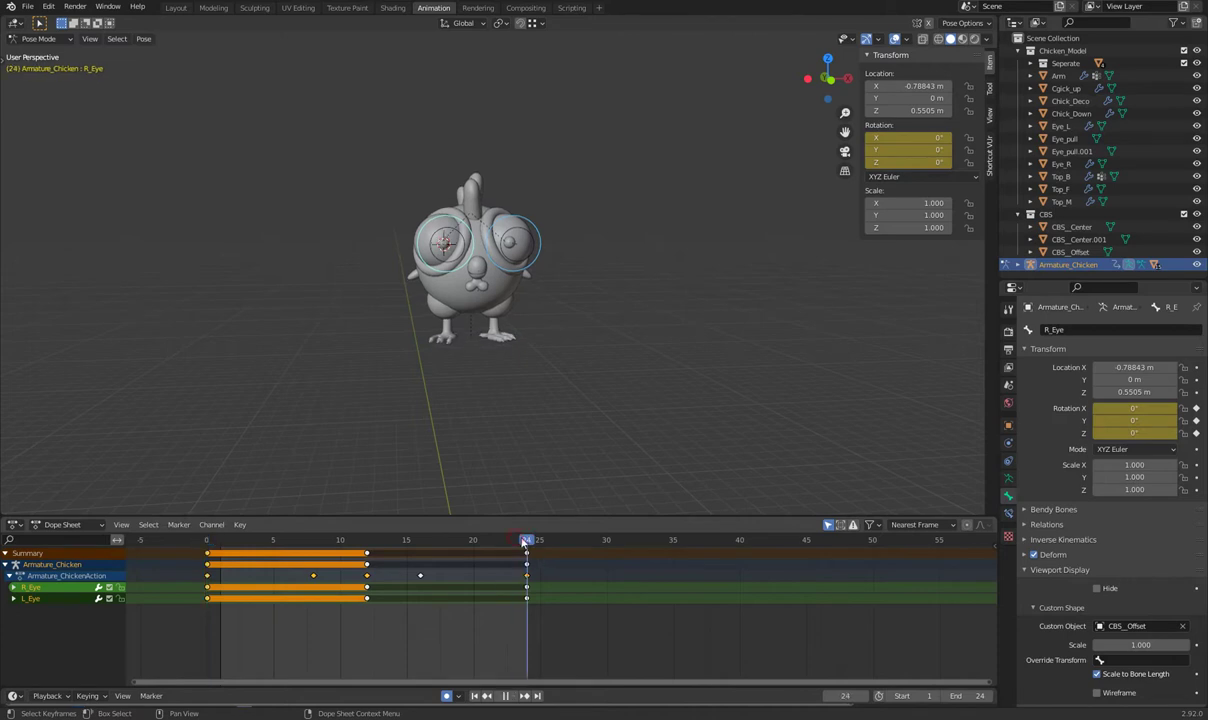
left_click(367, 541)
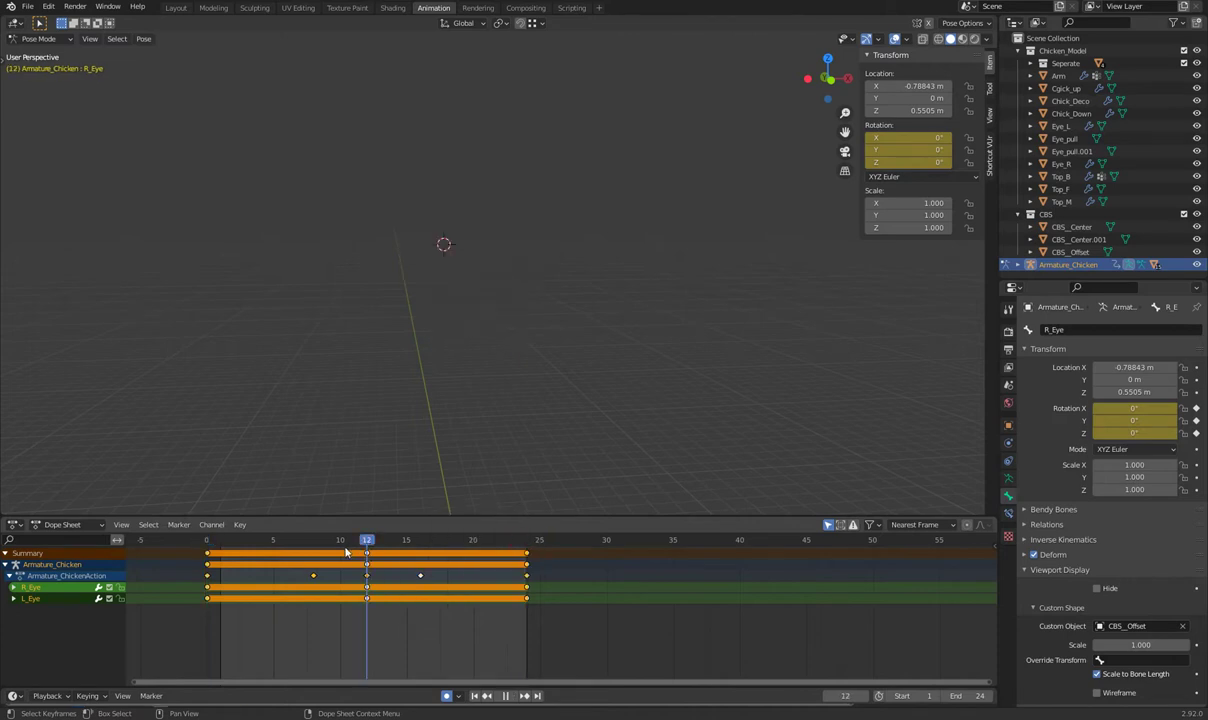
key("space")
key("KP_1")
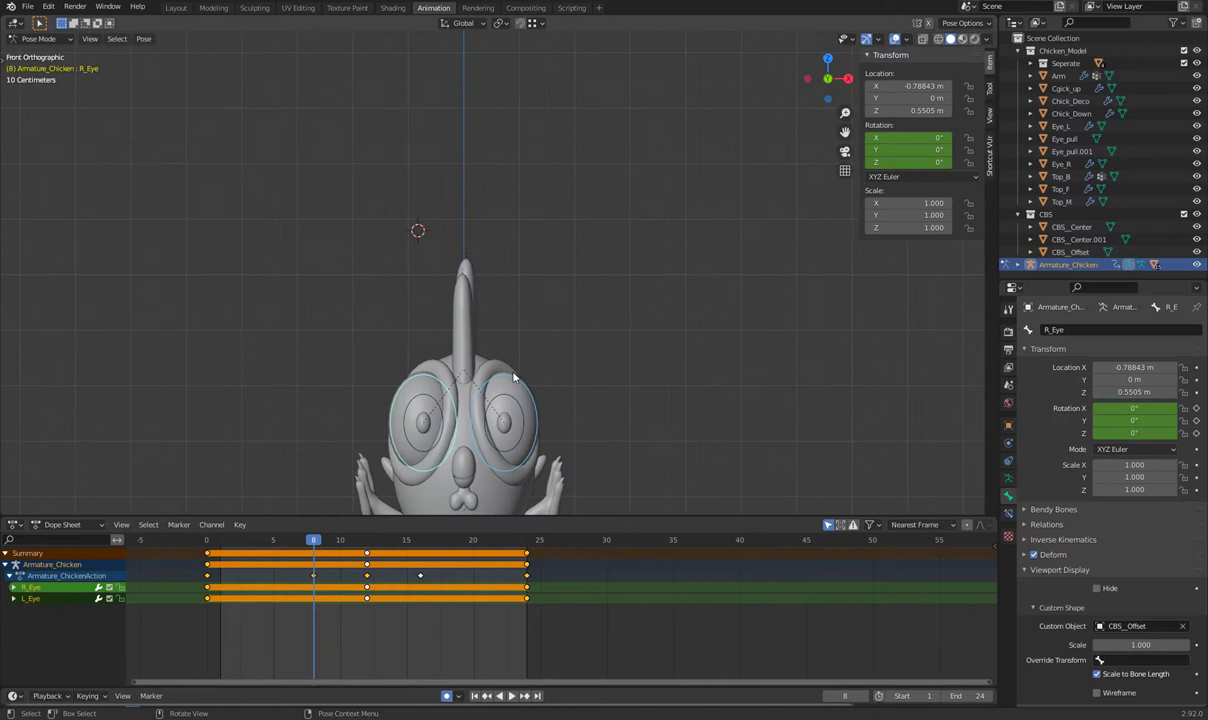
At frame 8, rotate L_Eye in Local orientation to -28.6°
scroll(513, 377, "down", 5, "shift")
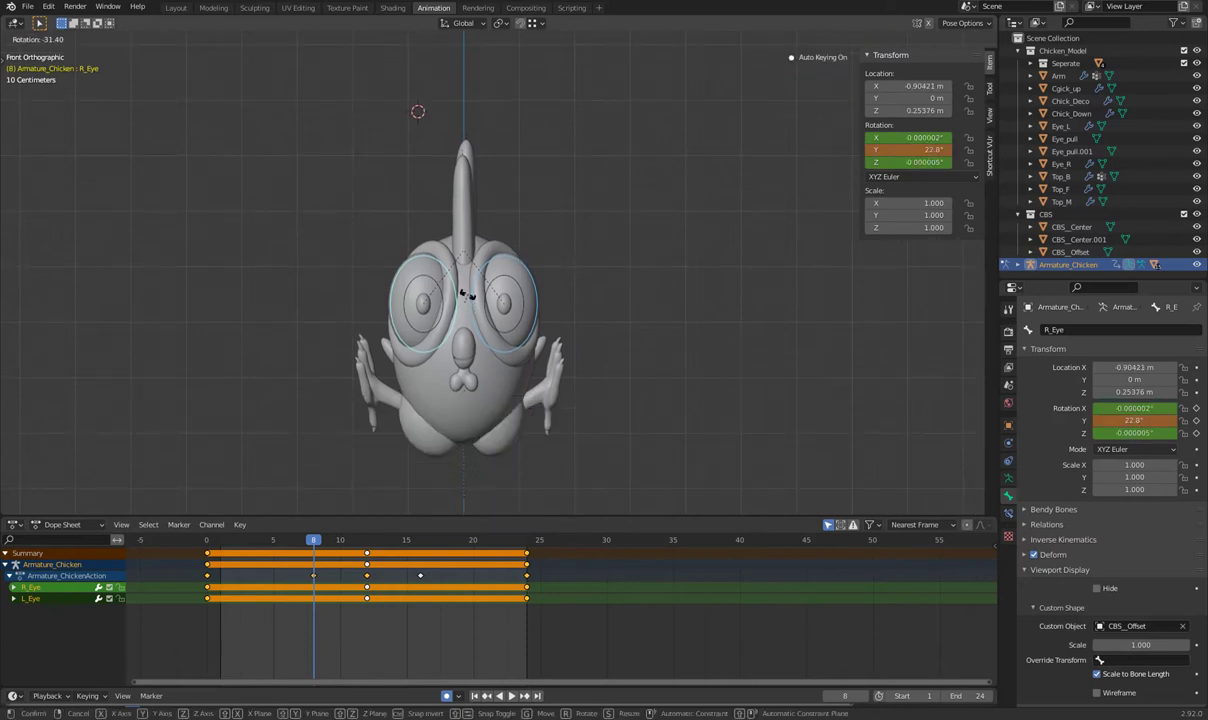
left_click(500, 265)
key("r")
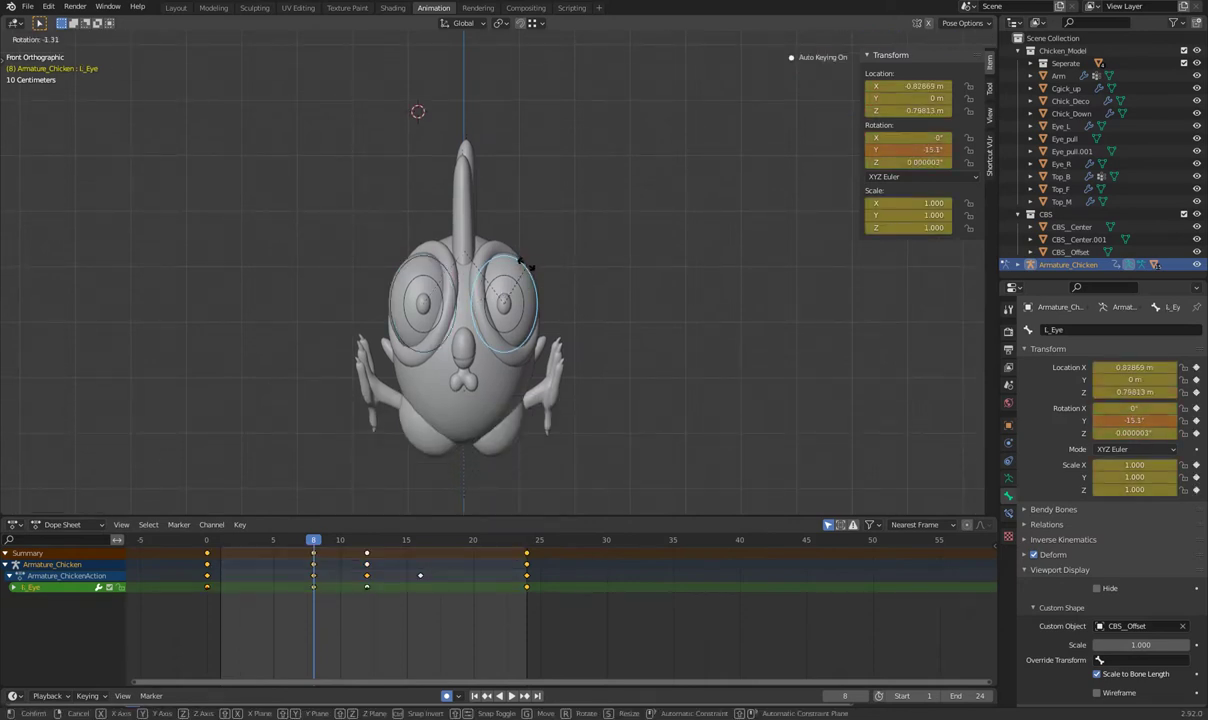
left_click(540, 258)
left_click(445, 24)
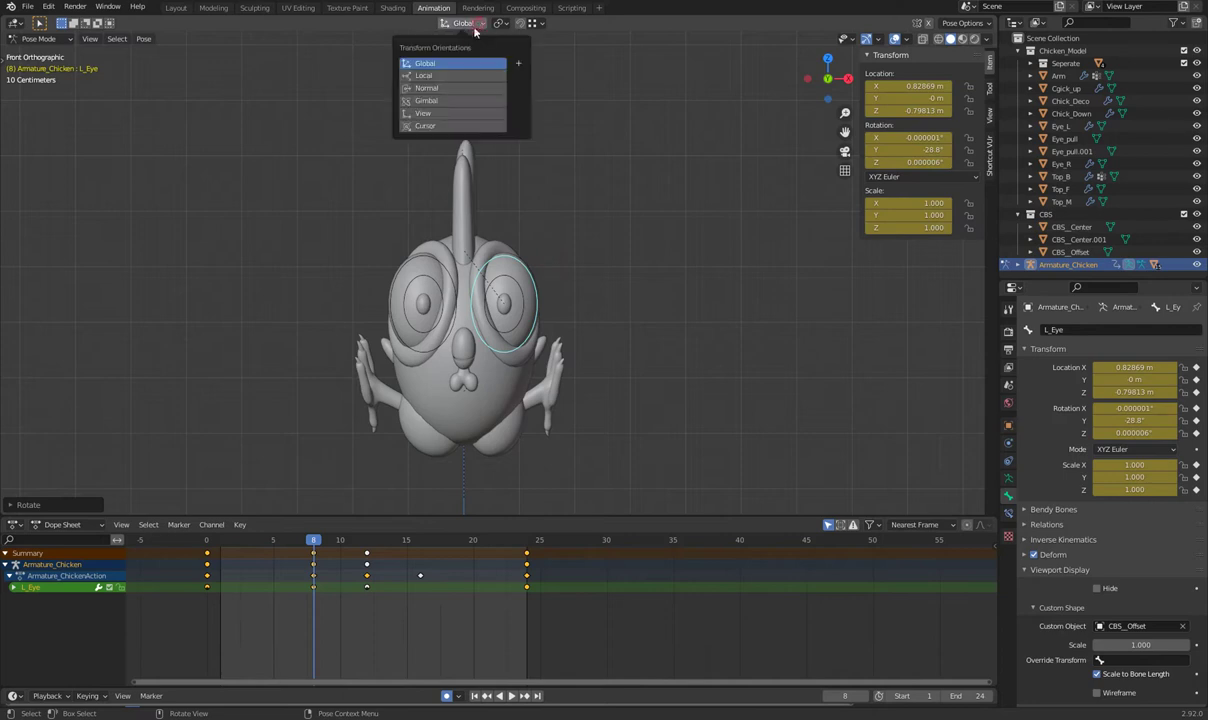
left_click(416, 78)
key("r")
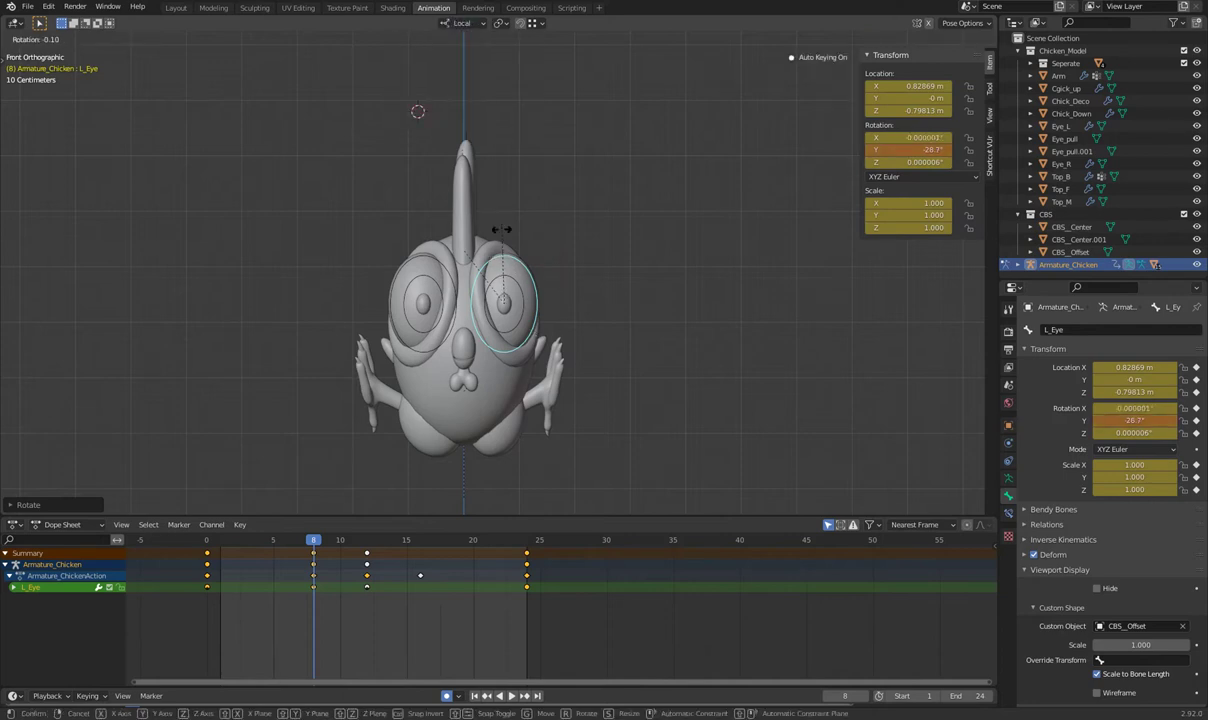
left_click(501, 229)
Show the bone rotate gizmo, return to Global orientation, then trackball-roll and key L_Eye
left_click(879, 40)
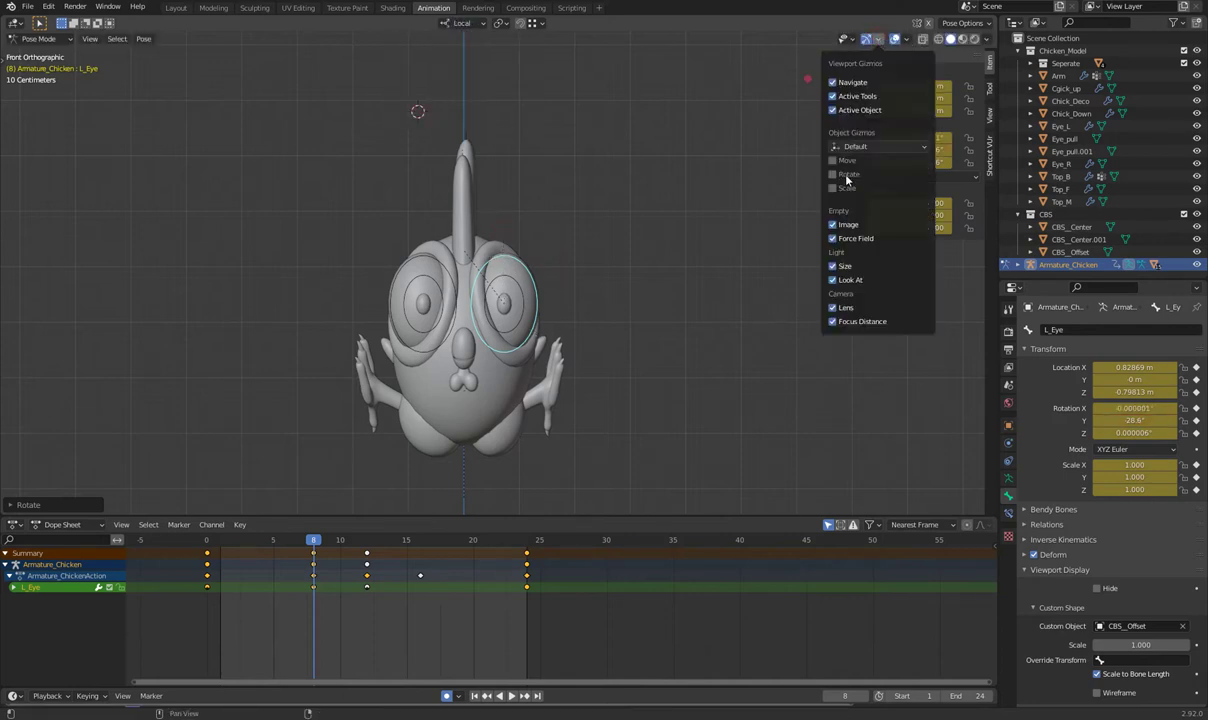
left_click(847, 176)
left_click(461, 23)
left_click(447, 64)
key("r")
key("r")
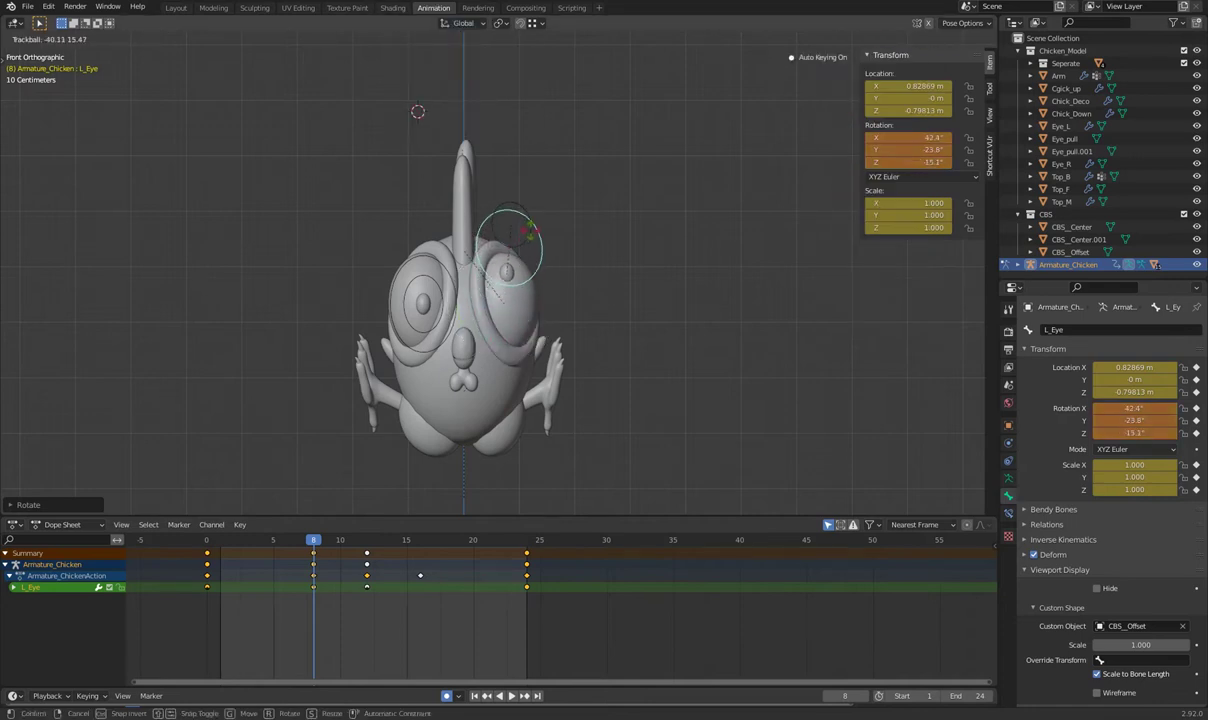
left_click(413, 290)
Trackball-roll and key R_Eye to X 44.7°, Y −11.8°, Z −14.7°
left_click(445, 268)
key("r")
key("r")
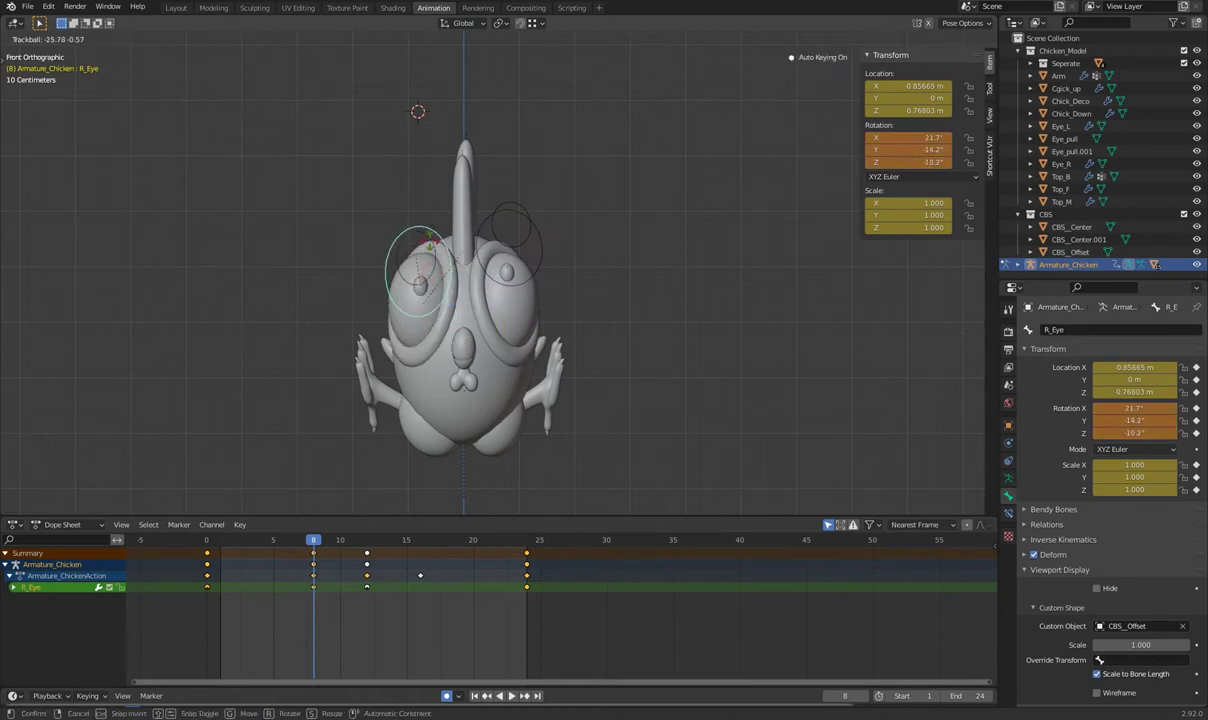
key("Return")
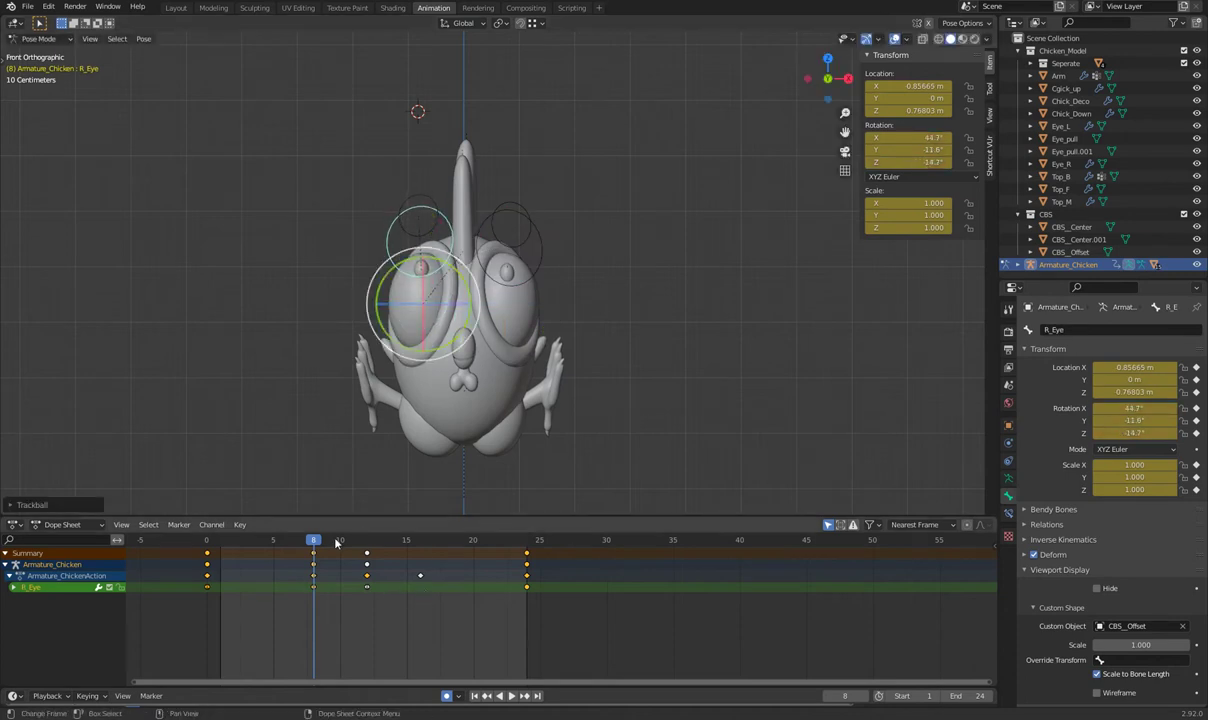
Play back the eye animation, then stop at frame 12
key("space")
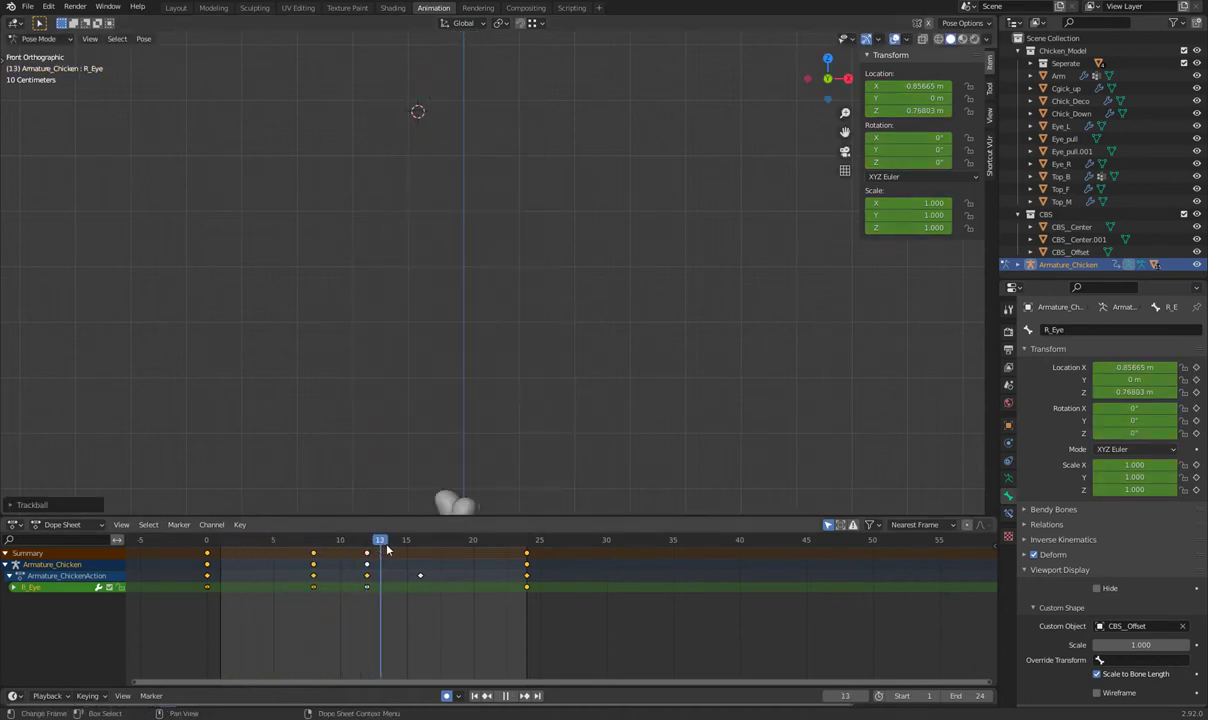
key("space")
scroll(559, 397, "down", 2)
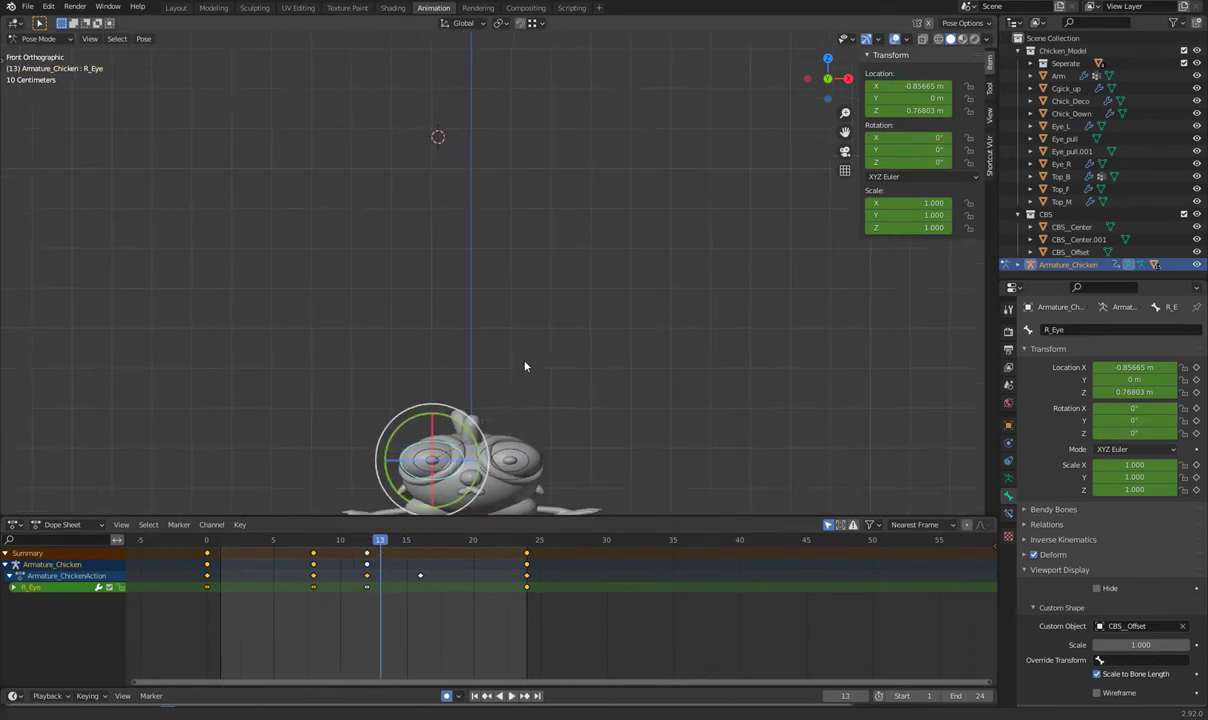
middle_click_drag(495, 349, 478, 250, "shift")
left_click(313, 545)
key("space")
left_click_drag(313, 545, 369, 545)
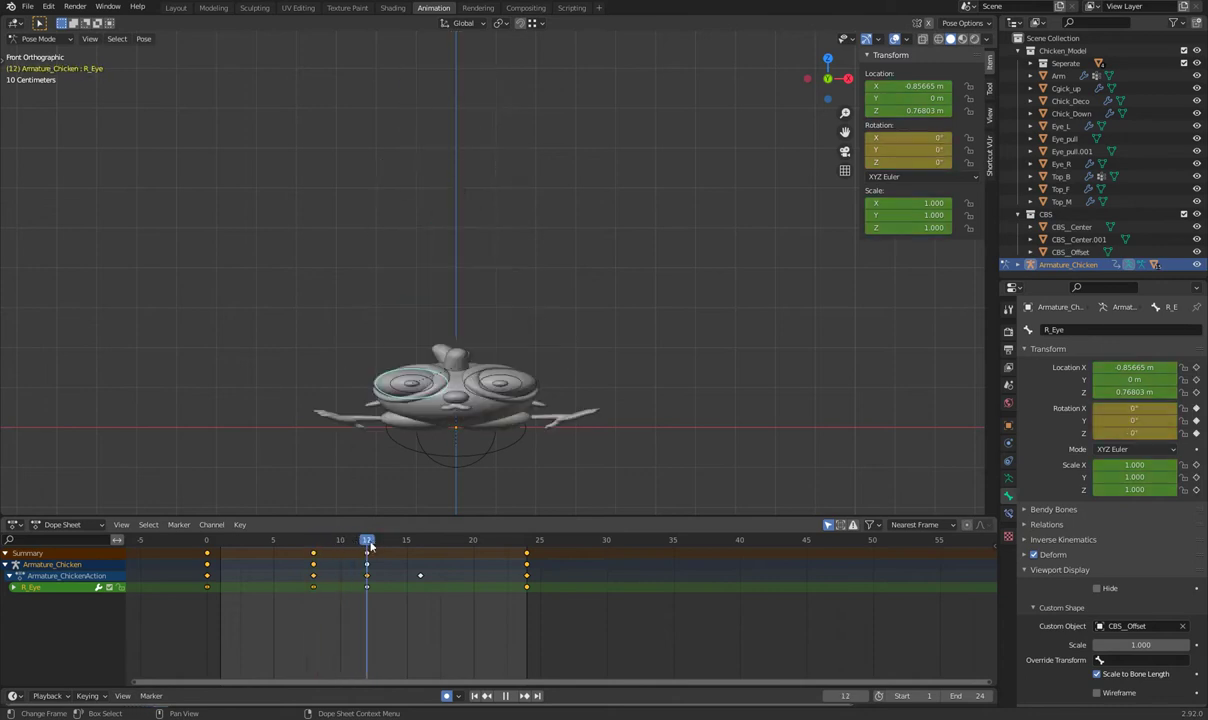
key("space")
Roll R_Eye at frame 12 to about X −20° and key it
middle_click_drag(520, 330, 527, 213, "shift")
scroll(527, 213, "up", 2)
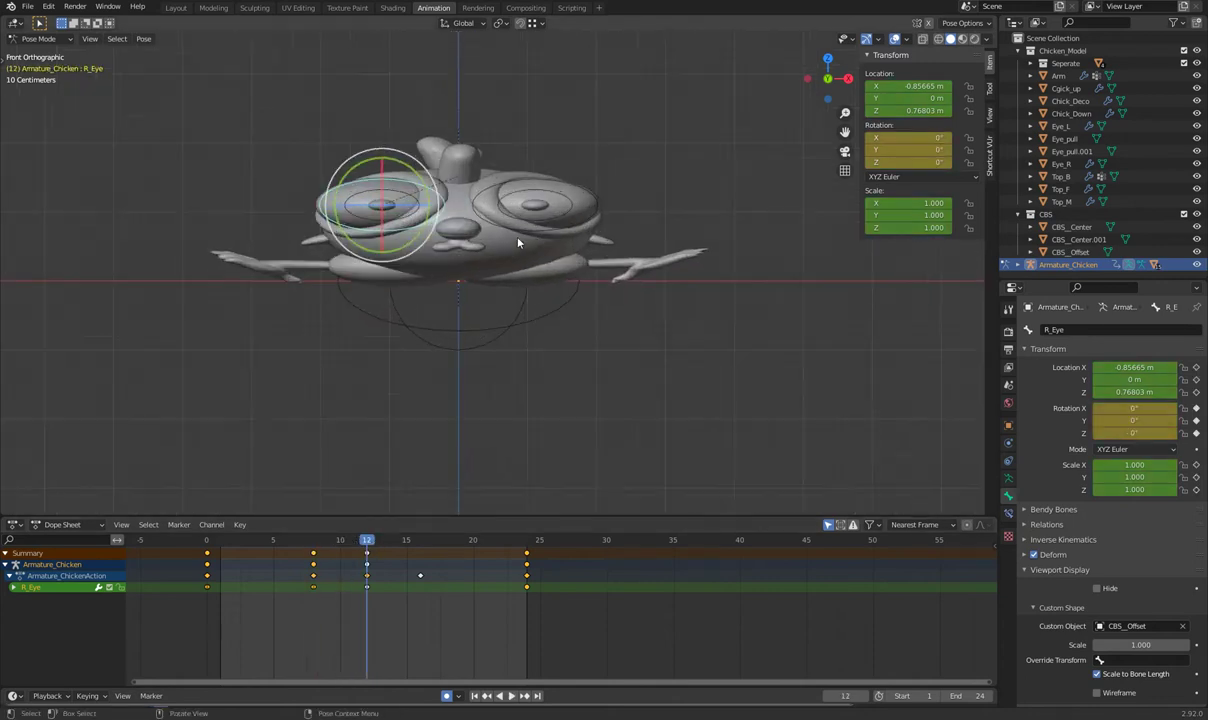
scroll(499, 223, "up", 3)
left_click_drag(367, 177, 364, 180)
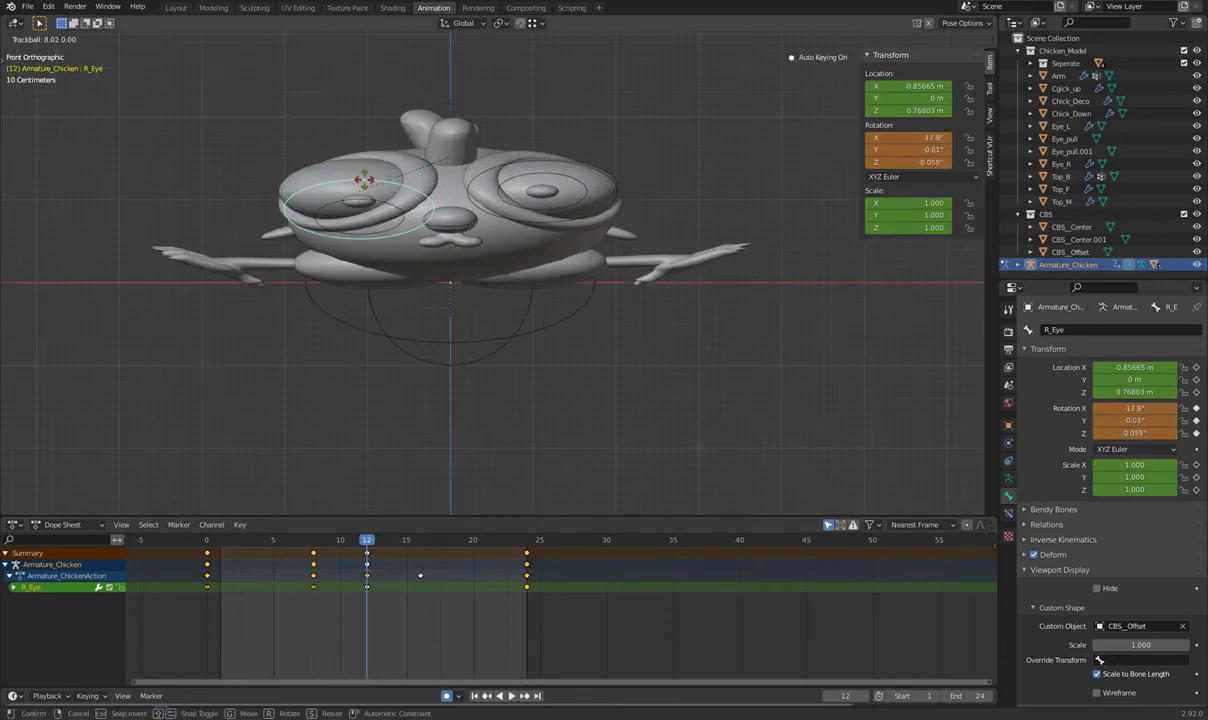
left_click_drag(364, 180, 352, 185)
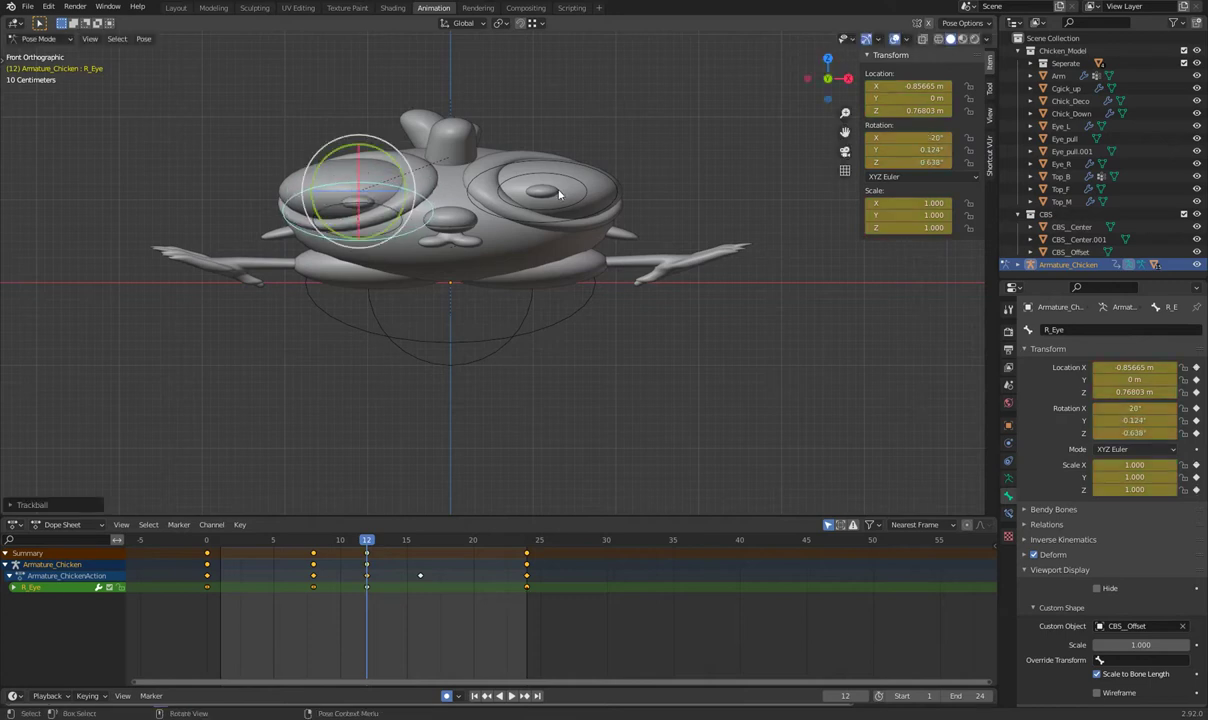
Select the L_Eye bone
left_click(540, 190)
left_click(590, 198)
left_click(598, 197)
left_click(559, 176)
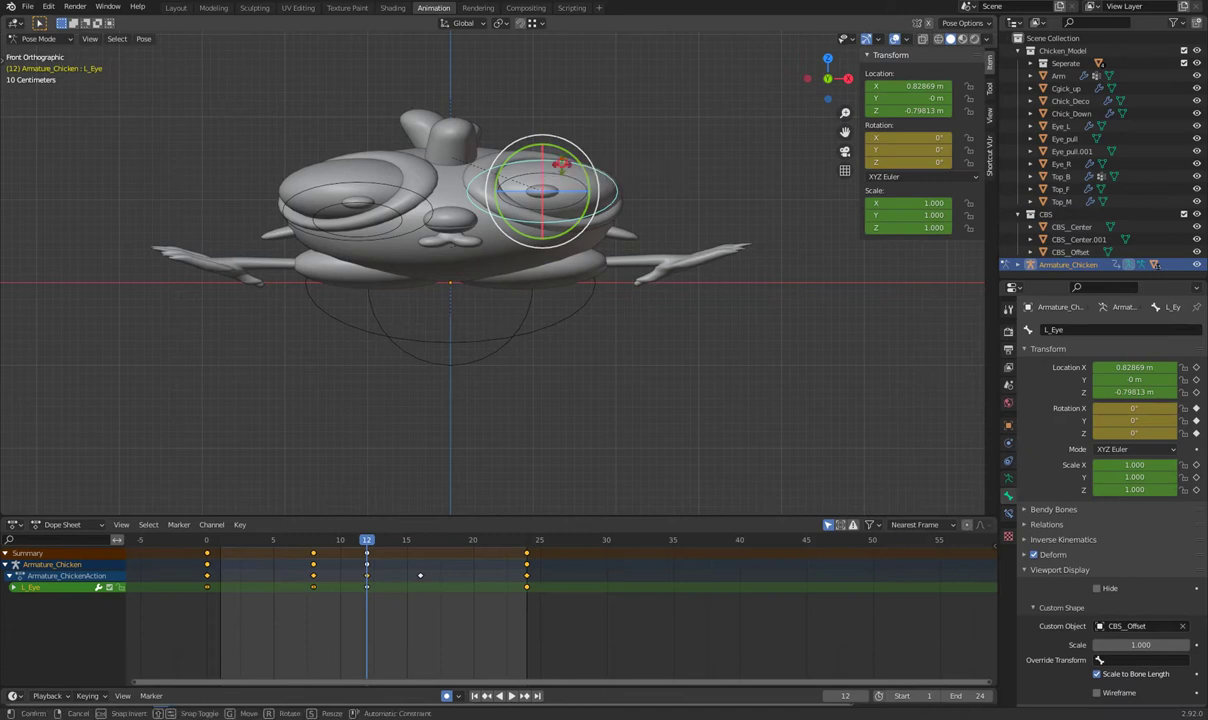
Trackball-roll and key L_Eye at frame 12 and again at frame 16
key("r")
key("r")
left_click(556, 190)
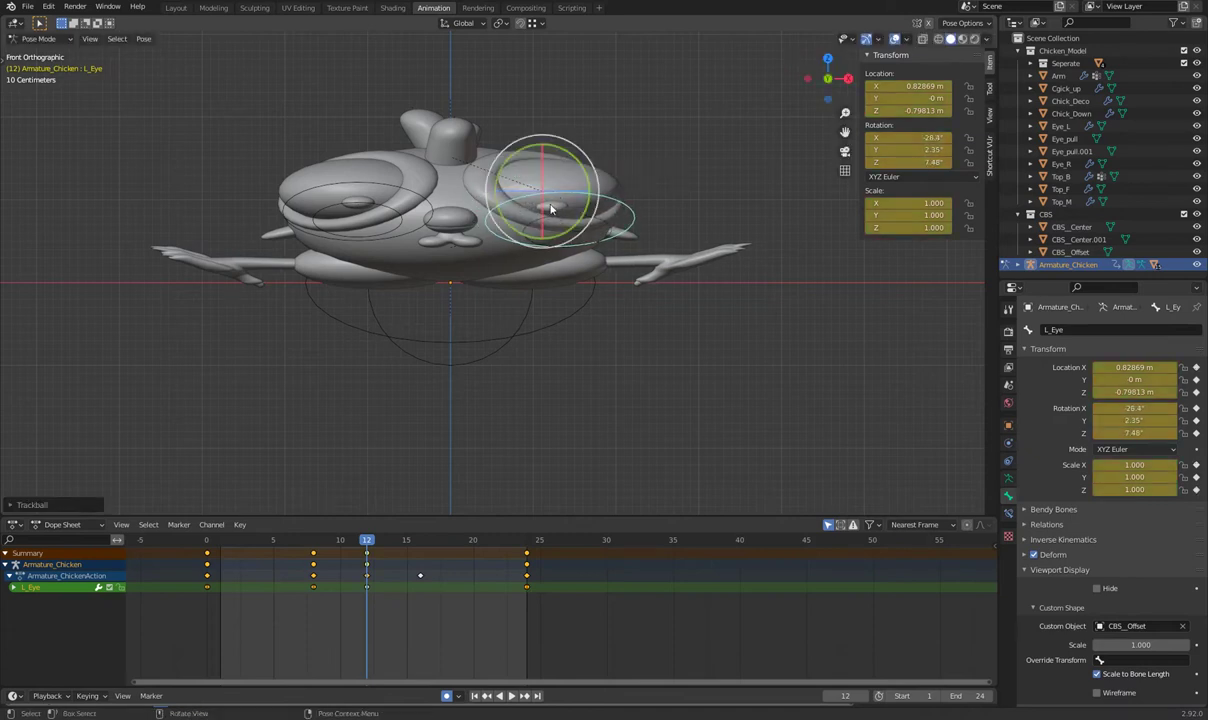
left_click_drag(369, 544, 420, 544)
scroll(583, 185, "down", 3)
middle_click_drag(559, 146, 560, 316, "shift")
scroll(603, 229, "up", 3)
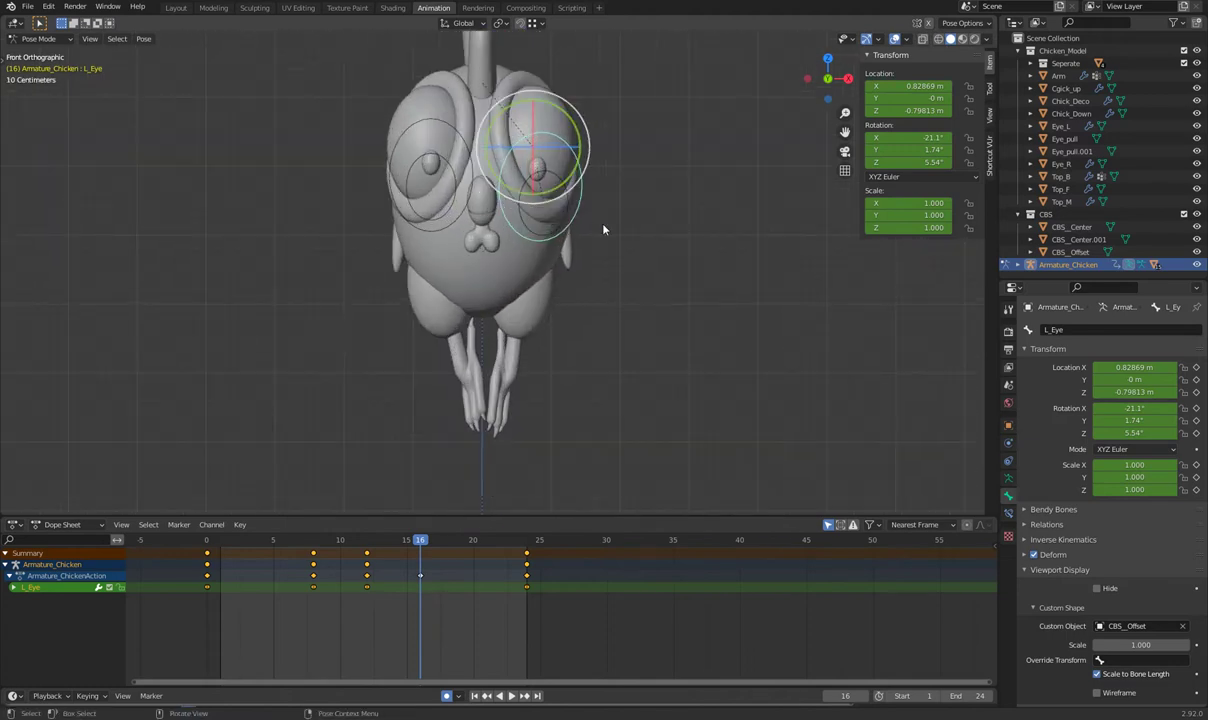
key("r")
key("r")
left_click(436, 150)
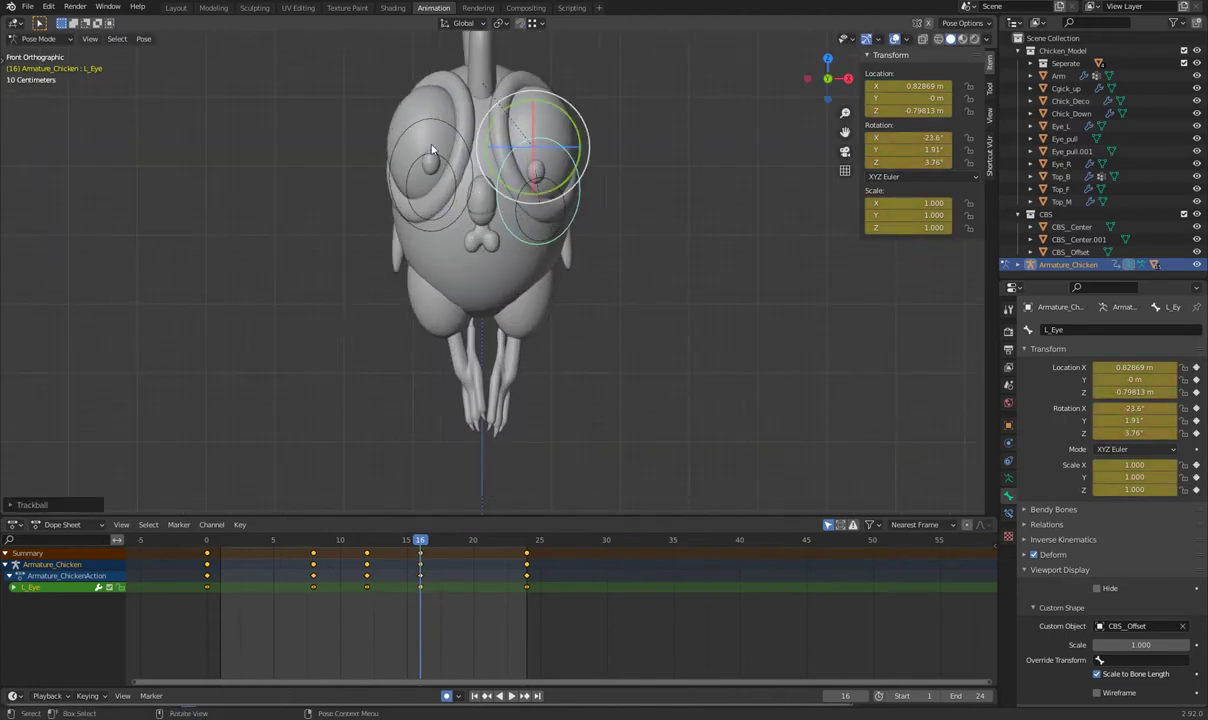
Roll and key R_Eye at frame 16 (X −21.6°, Y −0.291°, Z −4.95°), then play the loop
left_click(430, 148)
key("r")
key("r")
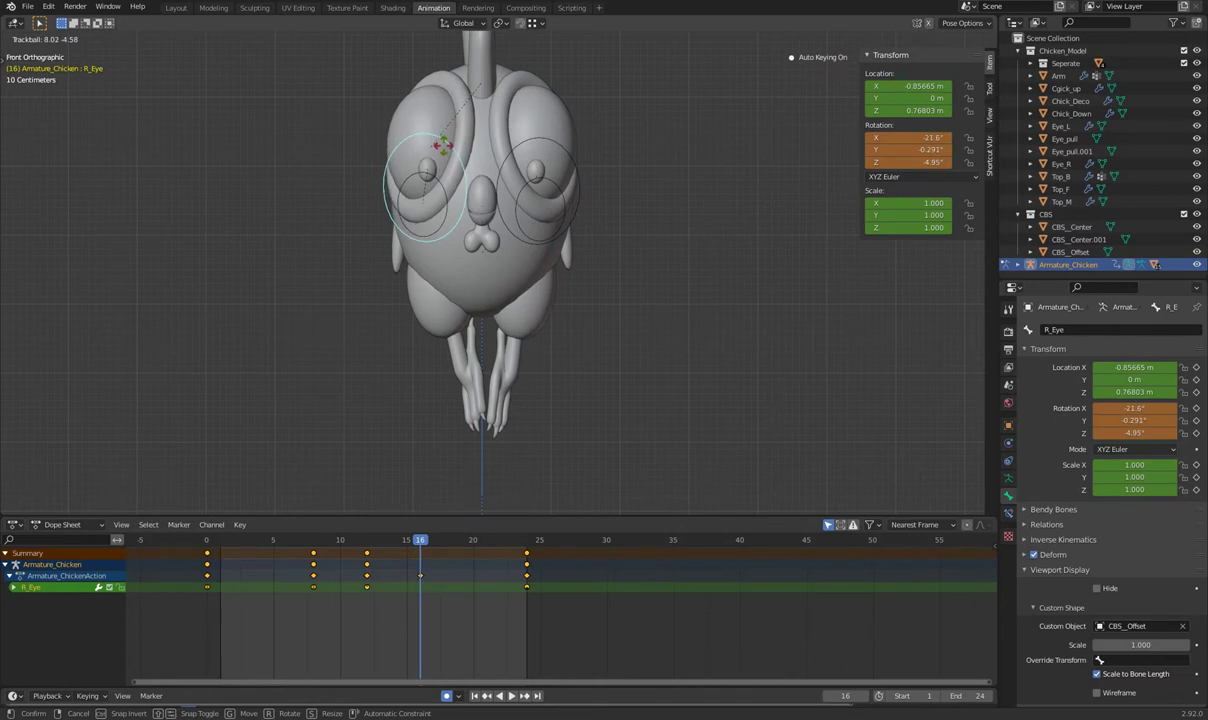
left_click(520, 514)
scroll(561, 364, "down", 5)
key("space")
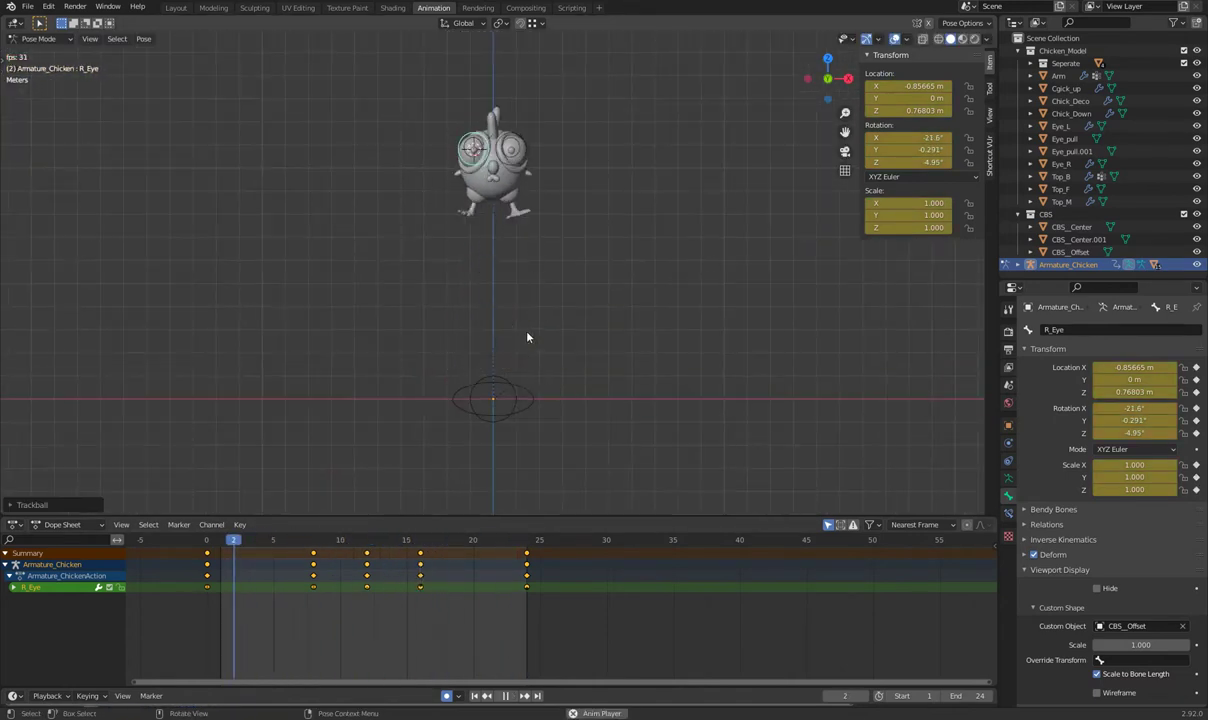
At frame 12, re-roll R_Eye to X −23.3°, Y −0.17°, Z −0.649° and key it
scroll(528, 337, "up", 3)
scroll(518, 305, "up", 2)
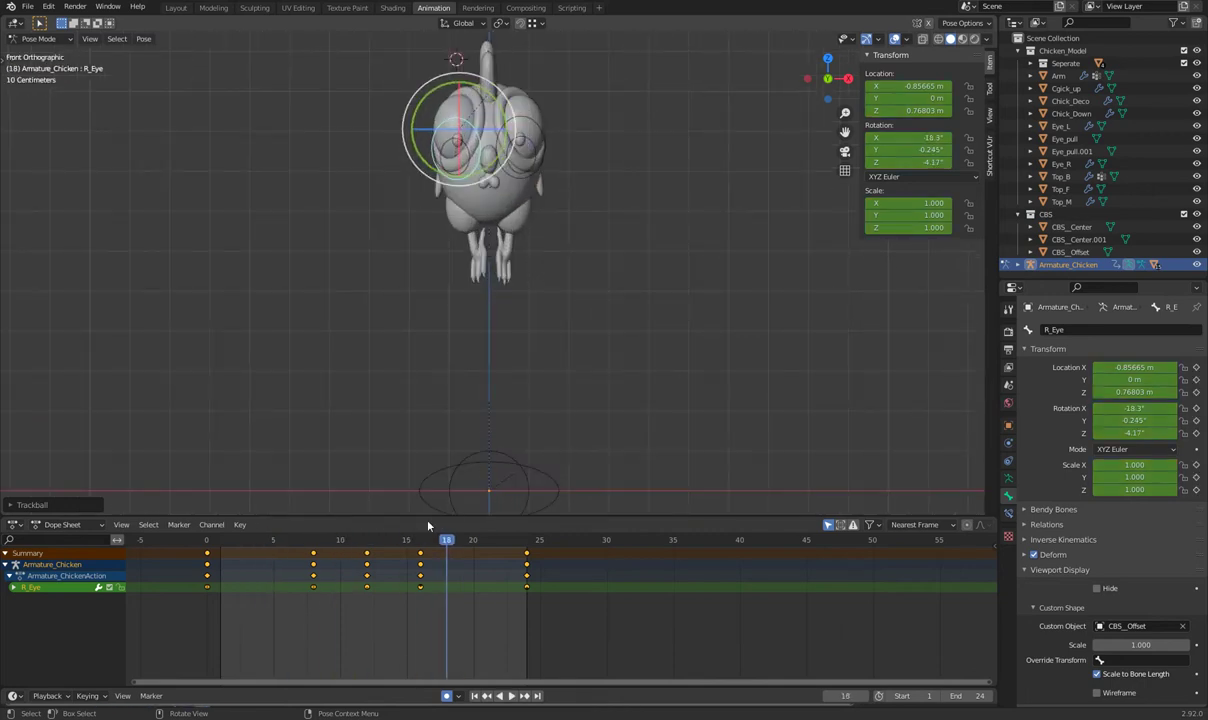
left_click(367, 540)
scroll(568, 320, "up", 2)
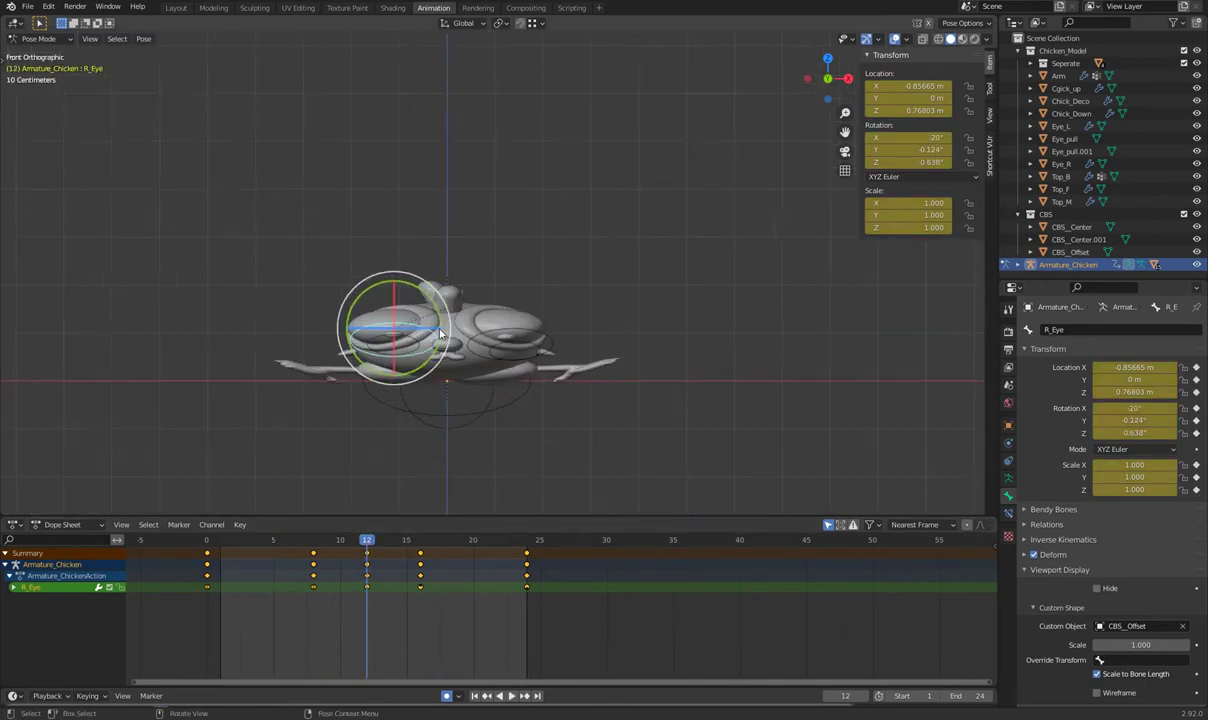
middle_click_drag(568, 320, 390, 313, "shift")
key("r")
key("r")
left_click(362, 316)
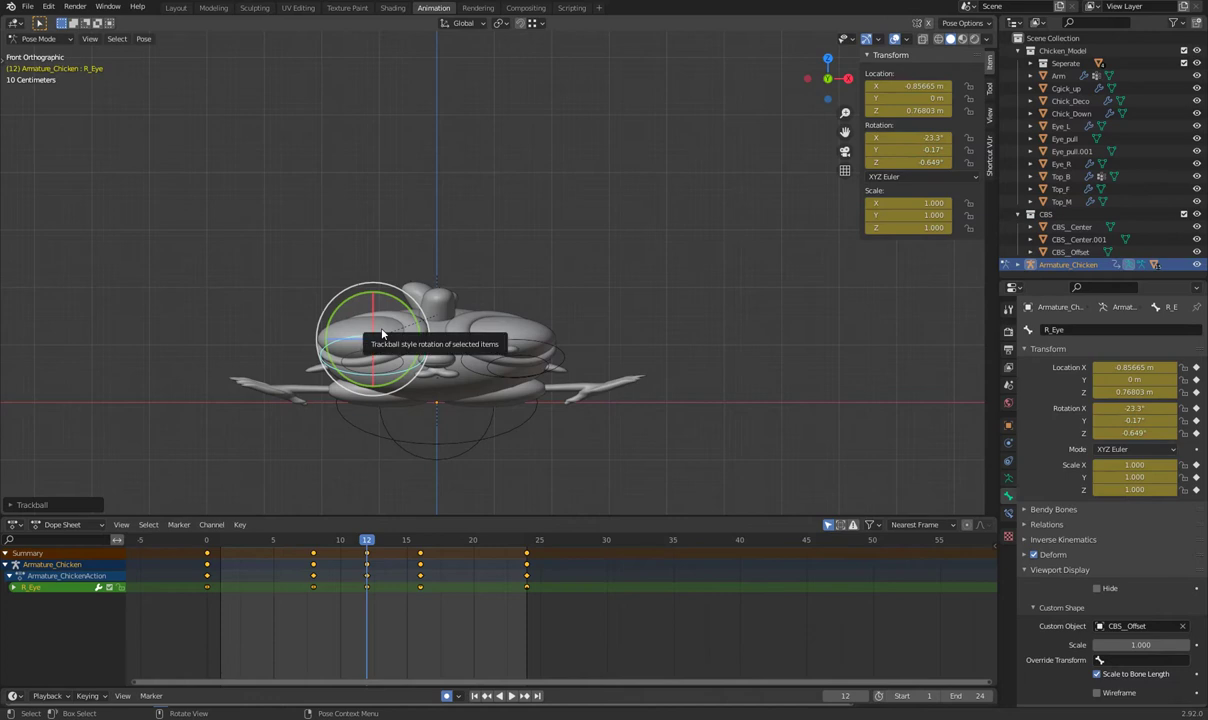
Preview the eye roll, then switch the Dope Sheet to the Graph Editor
key("space")
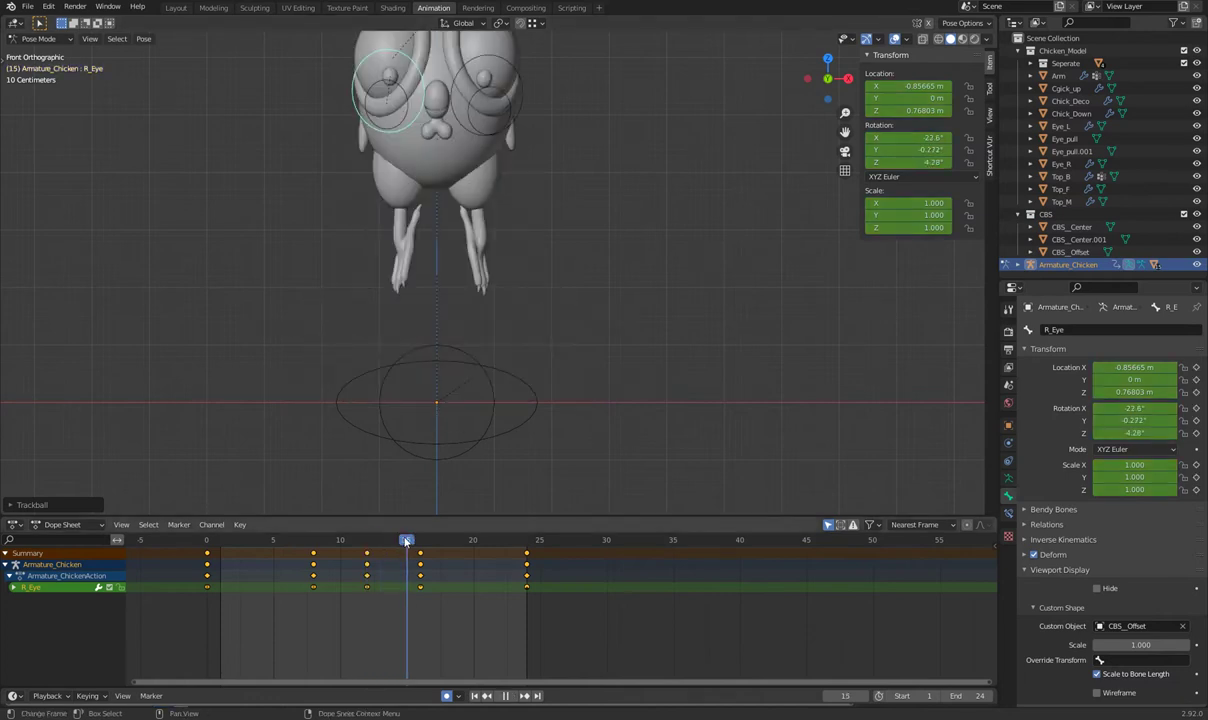
left_click_drag(407, 541, 380, 543)
key("Escape")
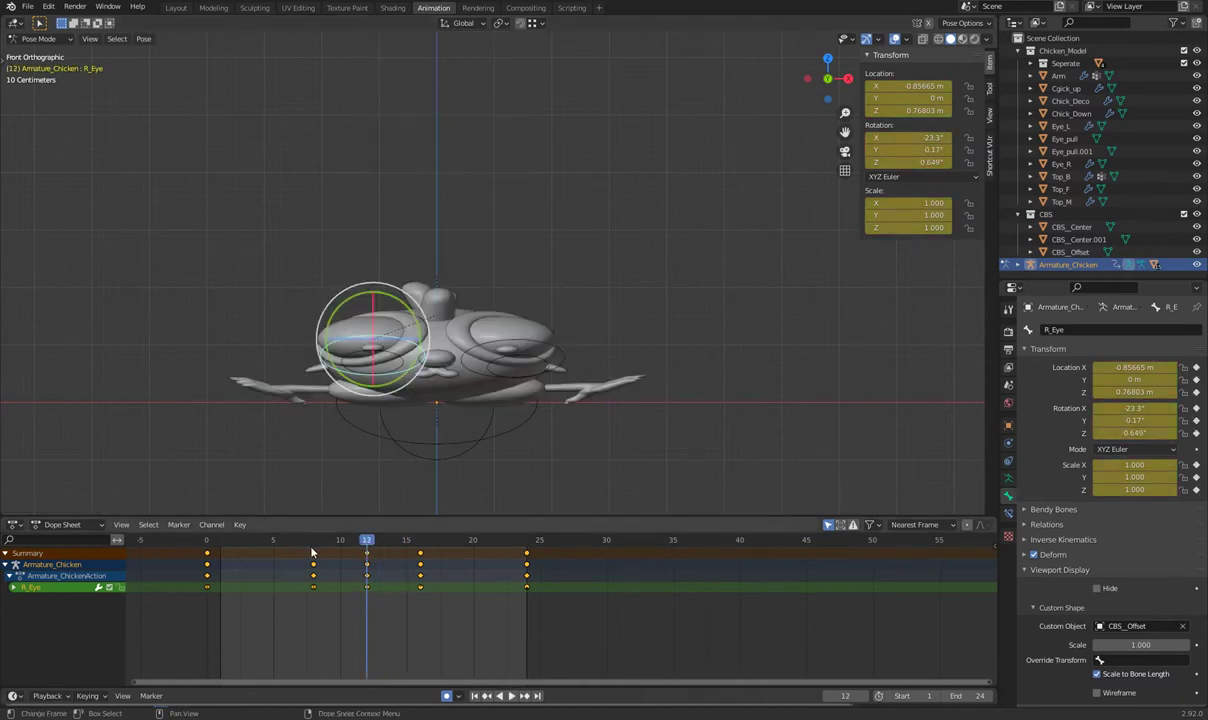
key("ctrl+Tab")
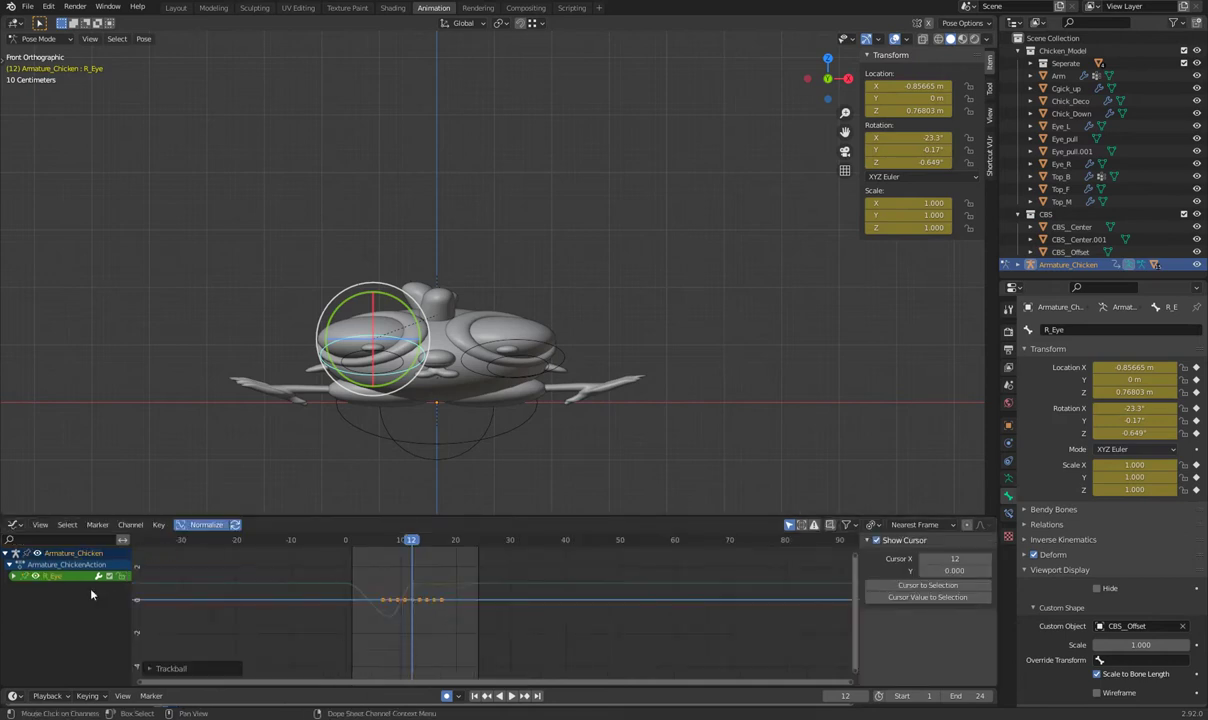
Expand both eye channels and scale their middle keyframes about 1.49× along time
left_click(558, 362)
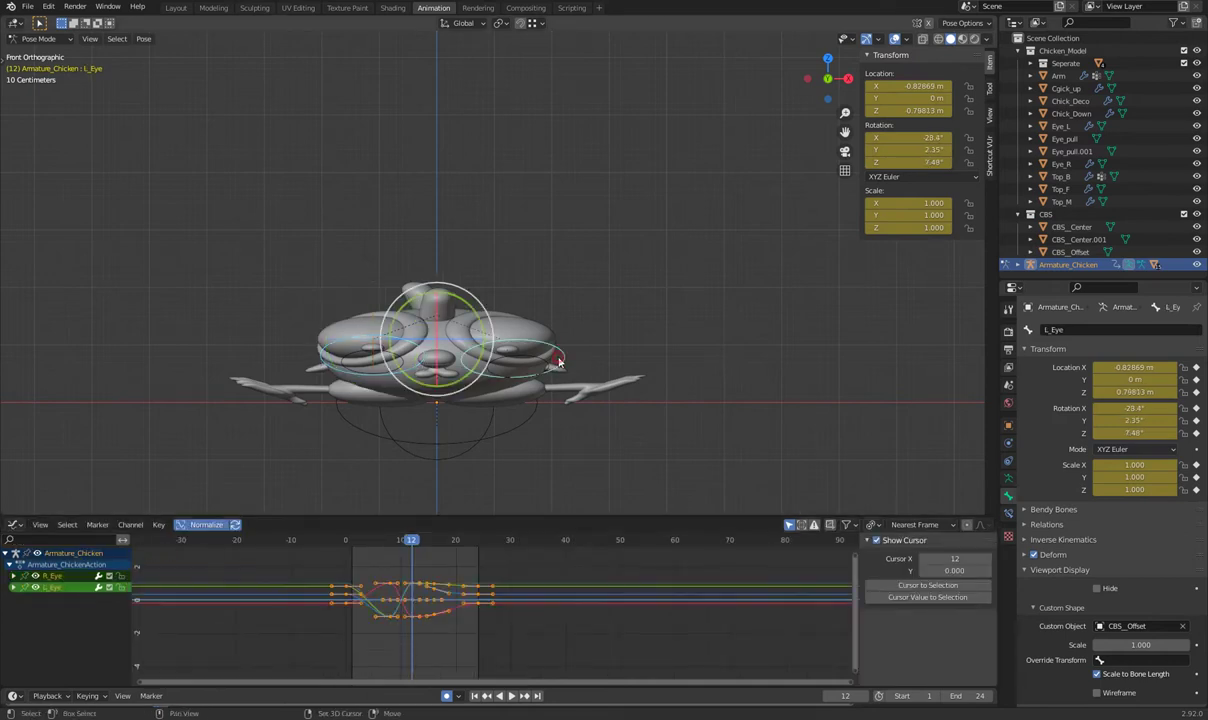
left_click(13, 588)
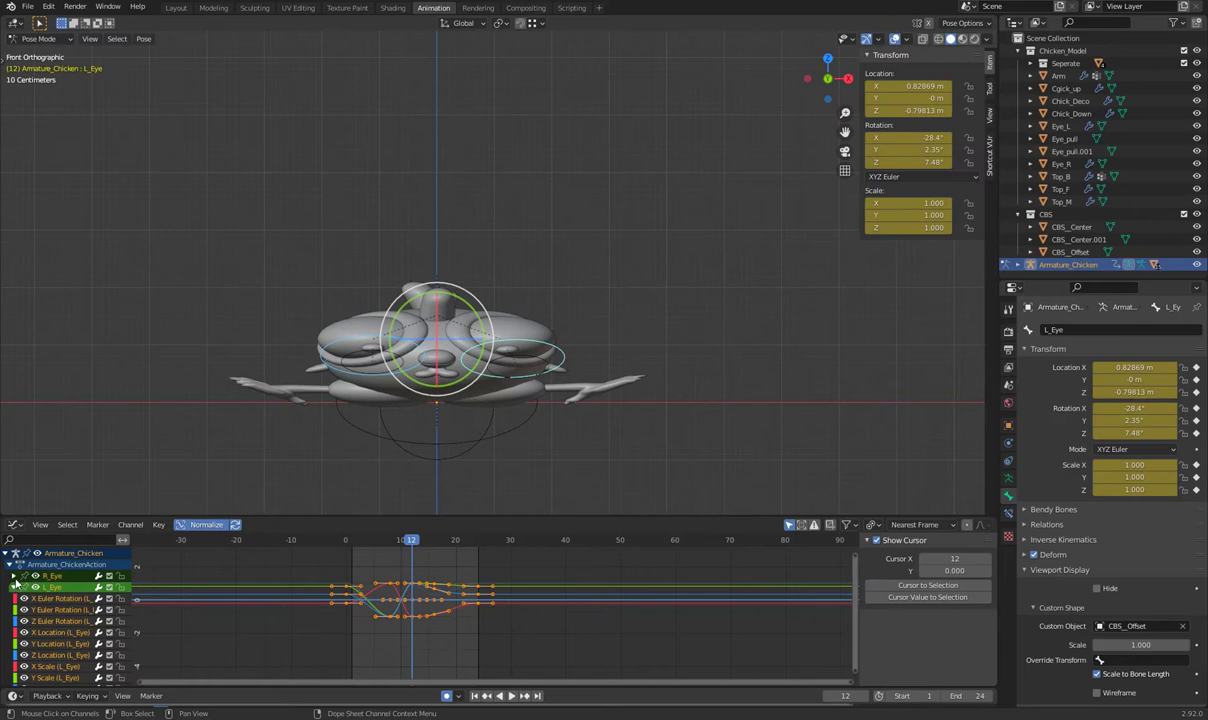
left_click(14, 577)
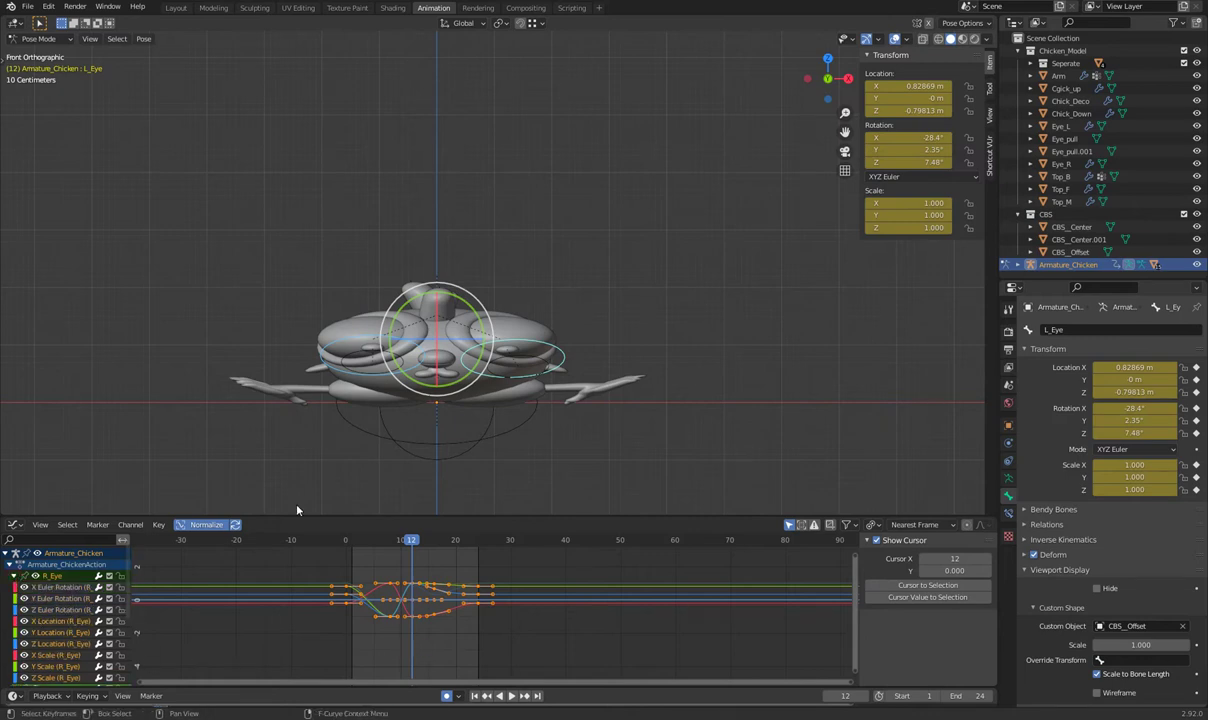
mouse_move(377, 648)
left_mouse_down()
mouse_move(443, 597)
mouse_move(447, 566)
left_mouse_up()
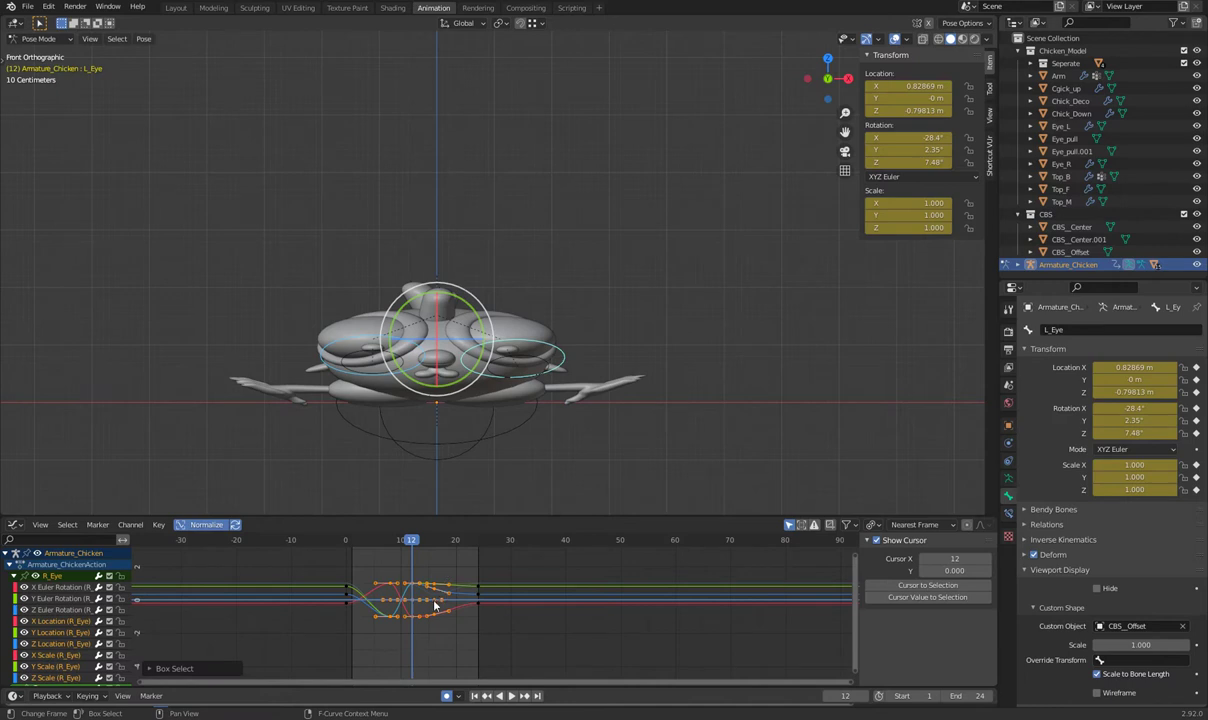
key("s")
key("x")
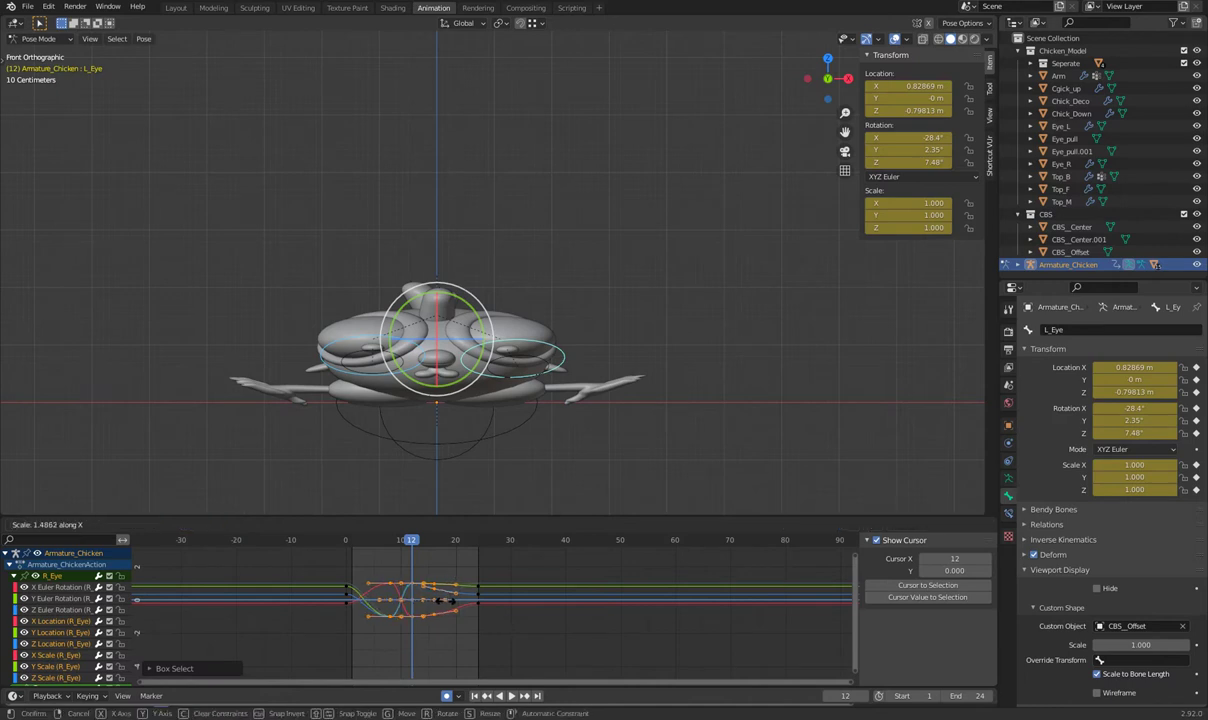
left_click(452, 600)
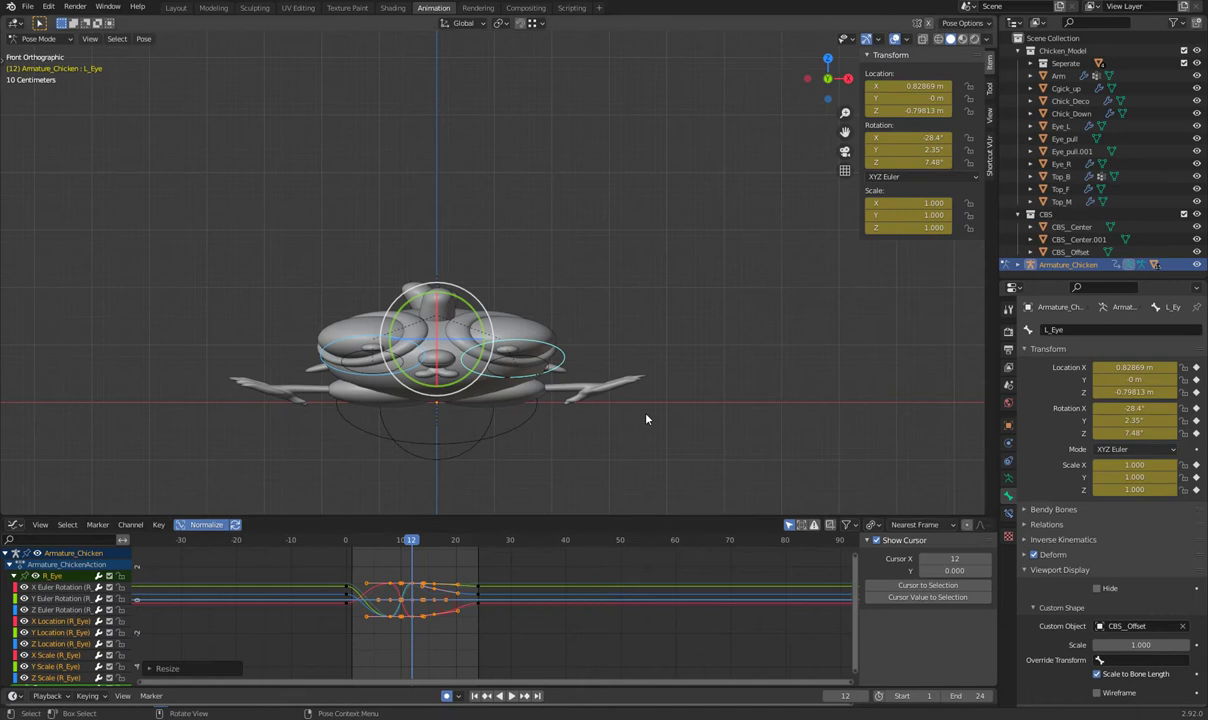
Deselect the keys, play back and scrub frames 8–14 to review the slower eye roll
left_click(604, 392)
key("space")
scroll(600, 340, "down", 4)
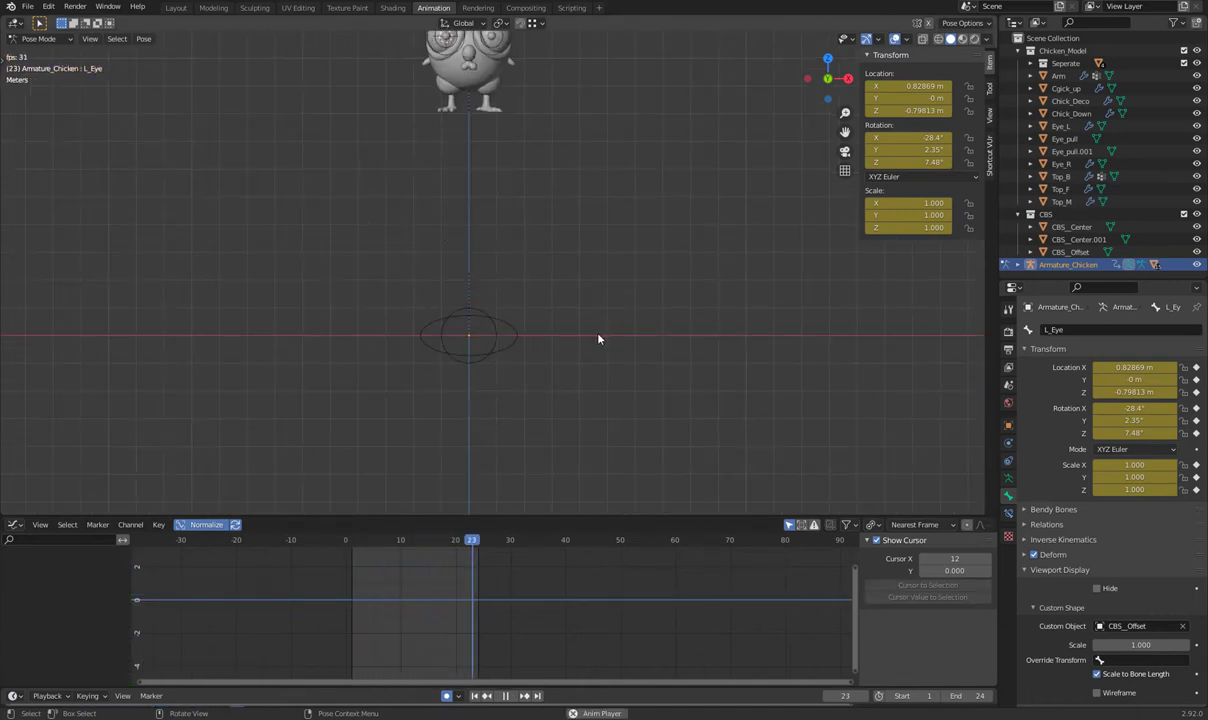
key("Escape")
left_click_drag(395, 548, 429, 550)
scroll(520, 270, "up", 5)
scroll(467, 262, "up", 2)
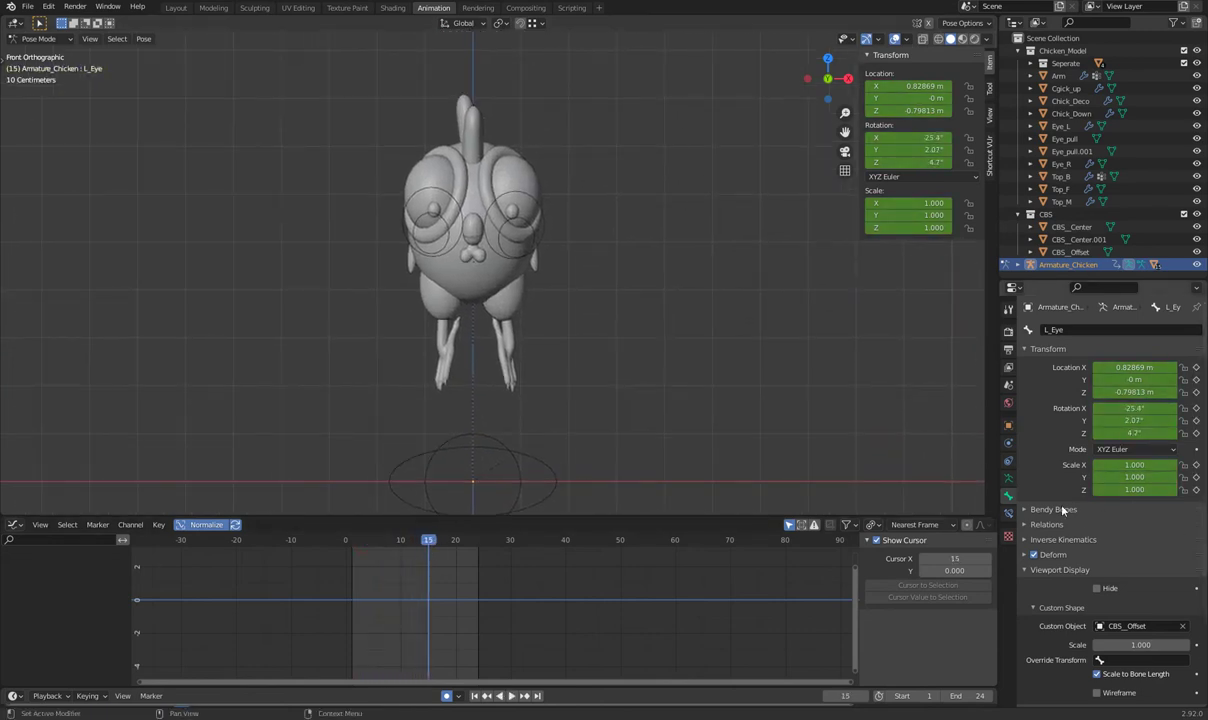
left_click(1009, 479)
Show the second bone layer with Cjick_Deco and Chick_Up, and select Chick_Up
left_click(1048, 405)
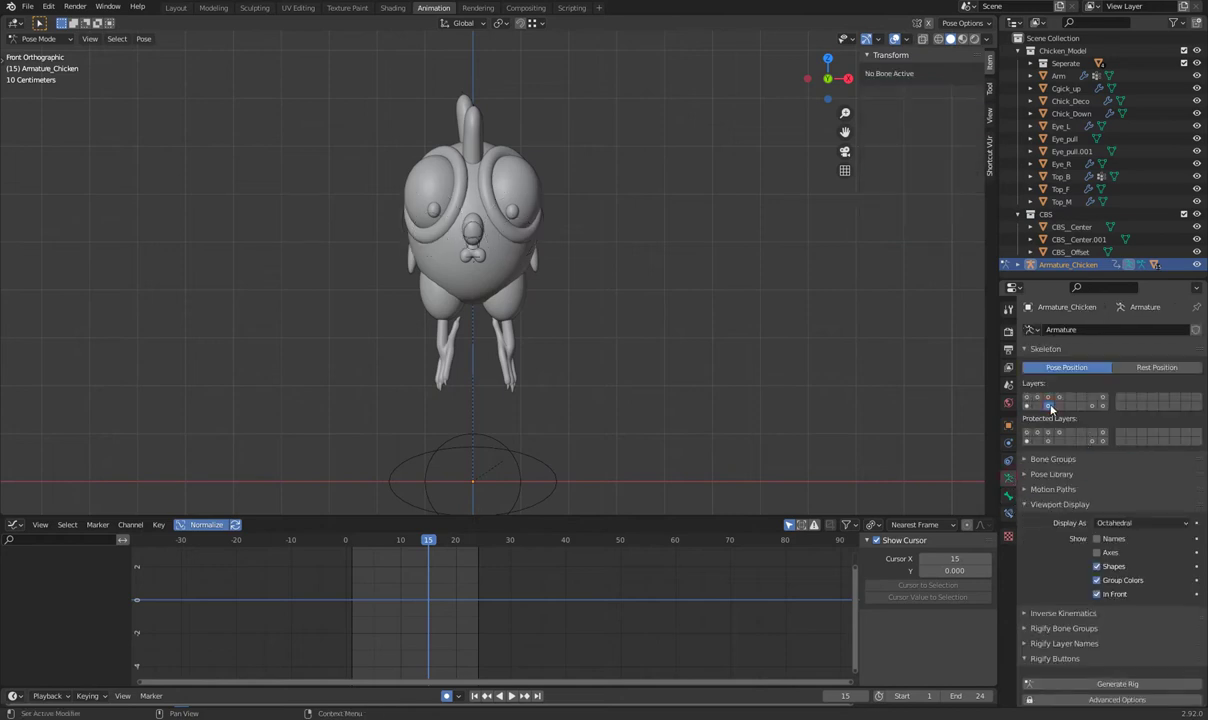
scroll(455, 250, "up", 1)
scroll(450, 248, "up", 3)
left_click(449, 248)
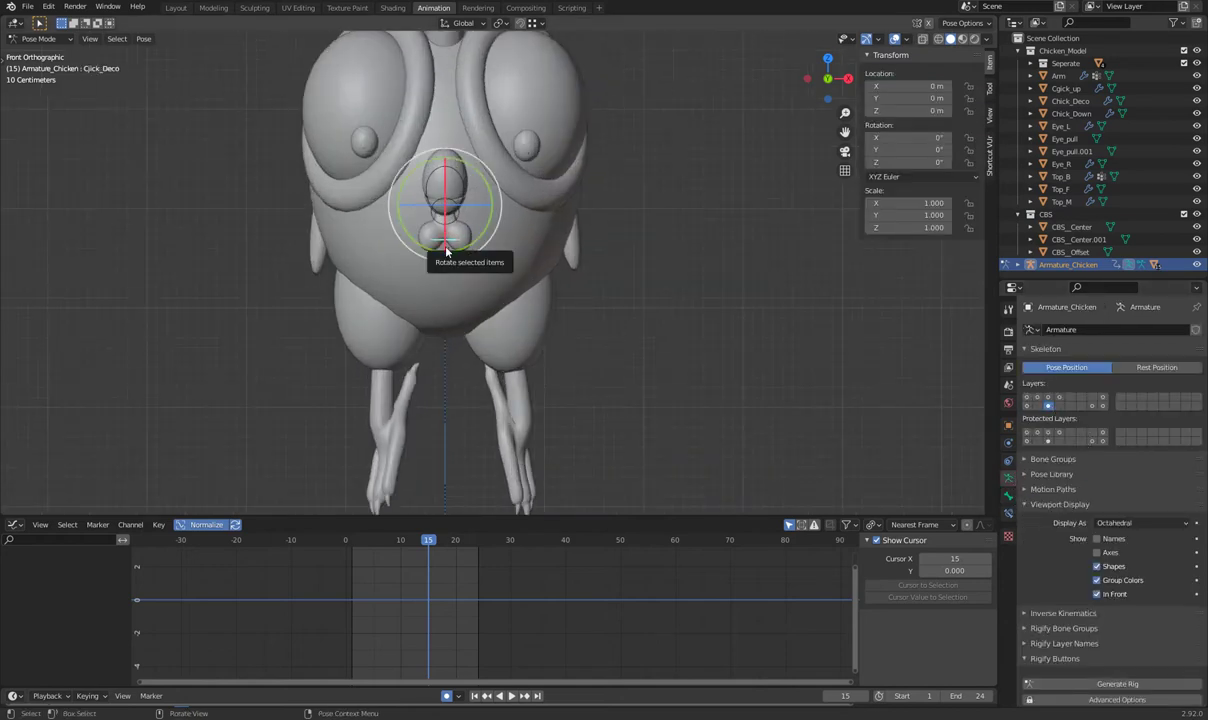
scroll(440, 240, "down", 3)
scroll(471, 221, "up", 2)
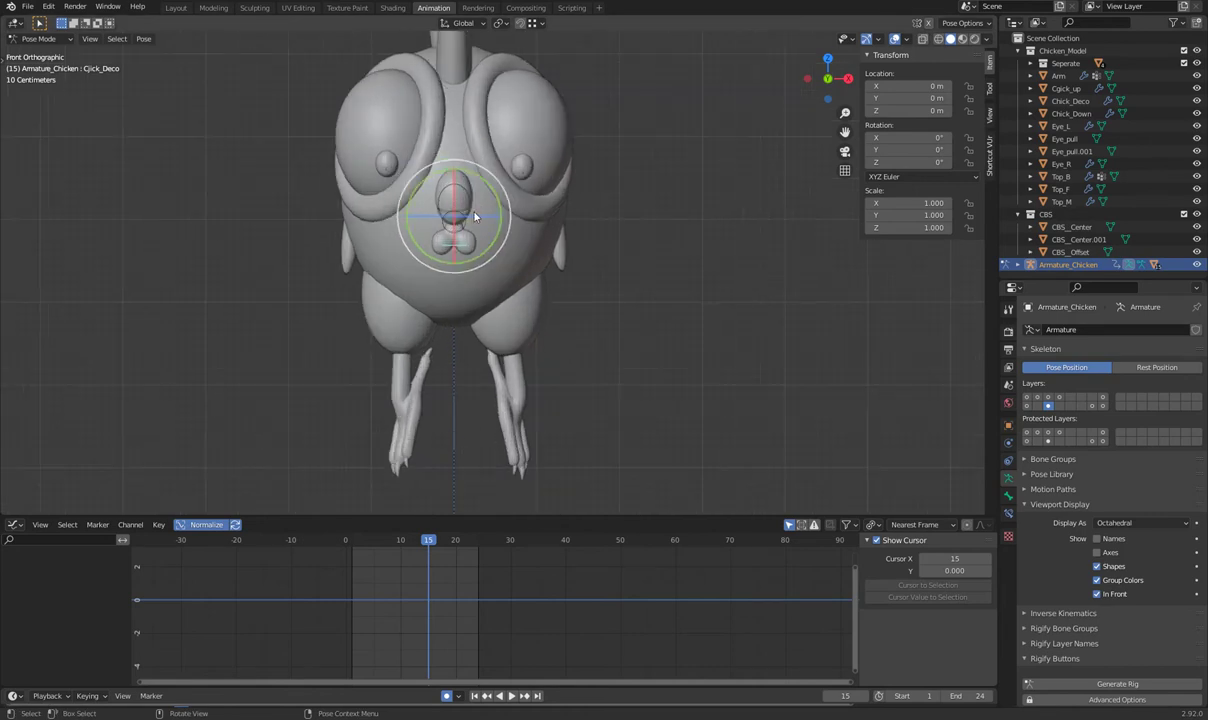
left_click(467, 204)
left_click(465, 214)
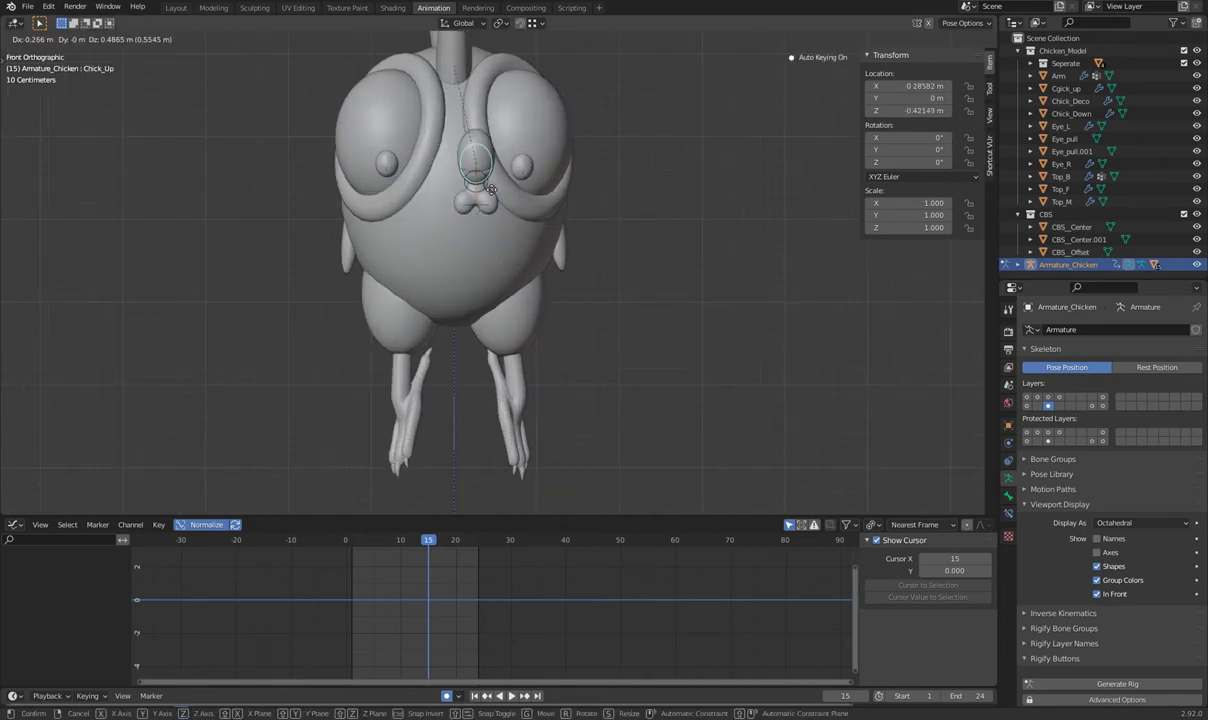
left_click(455, 205)
left_click(468, 212)
Set the current frame to 1 and centre the chicken in the view
mouse_move(363, 542)
left_mouse_down()
mouse_move(399, 540)
mouse_move(351, 540)
left_mouse_up()
scroll(505, 170, "down", 3)
middle_click_drag(505, 170, 477, 309, "shift")
scroll(613, 270, "up", 2)
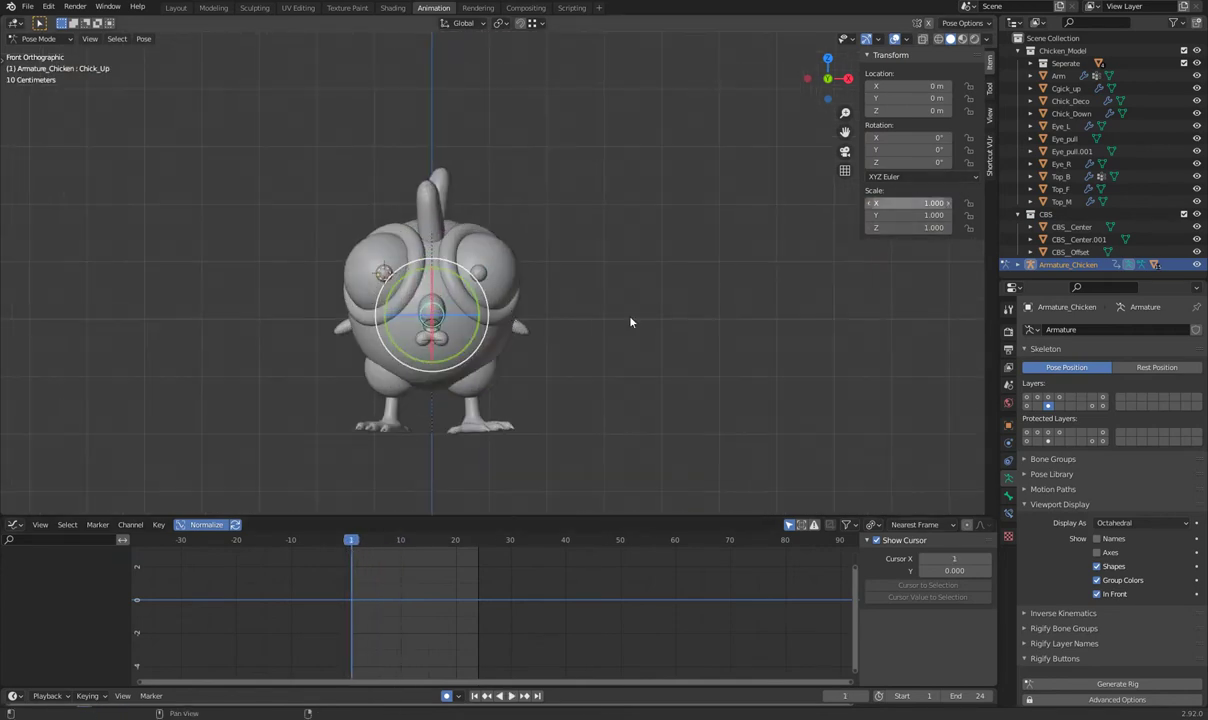
Insert a Location keyframe on Chick_Up at frame 0
key("space")
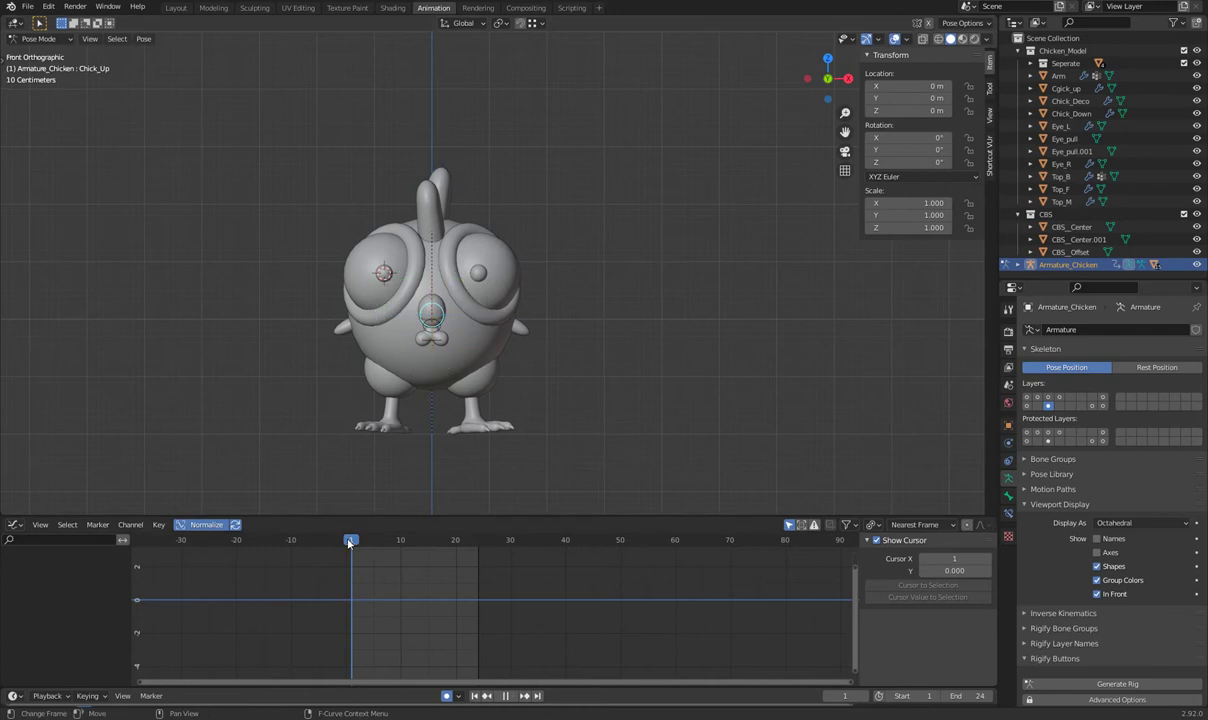
left_click_drag(350, 541, 344, 545)
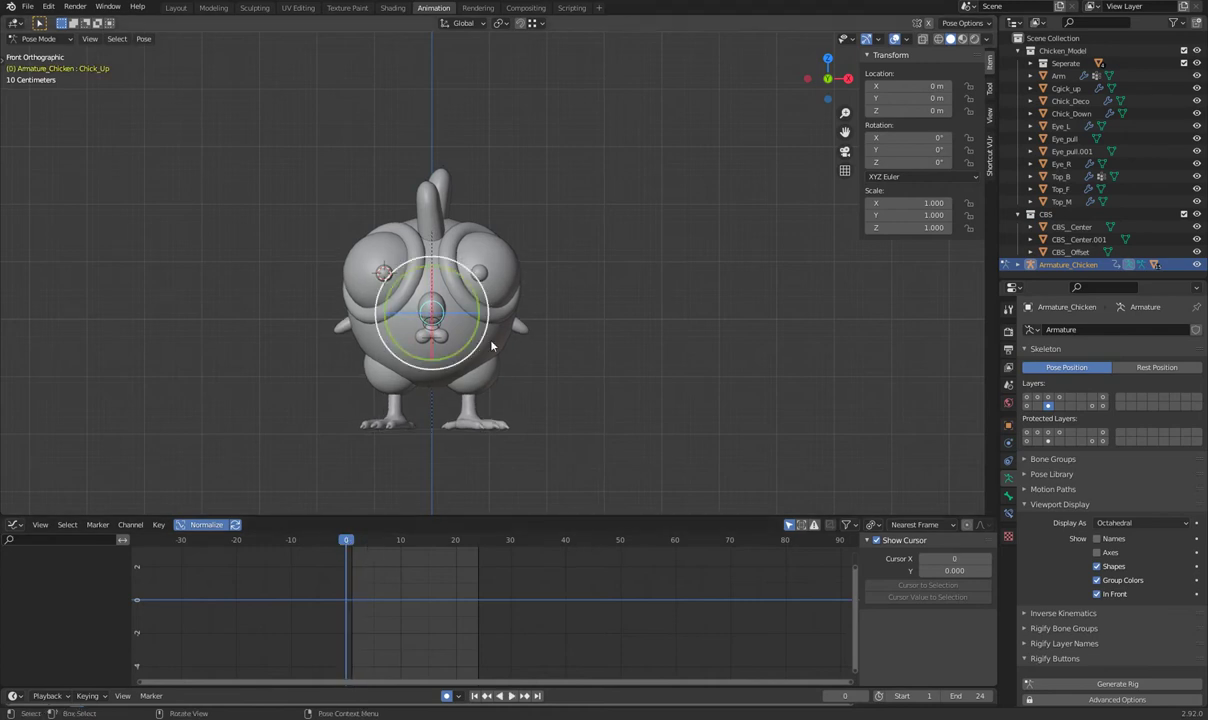
middle_click_drag(490, 305, 509, 297)
key("i")
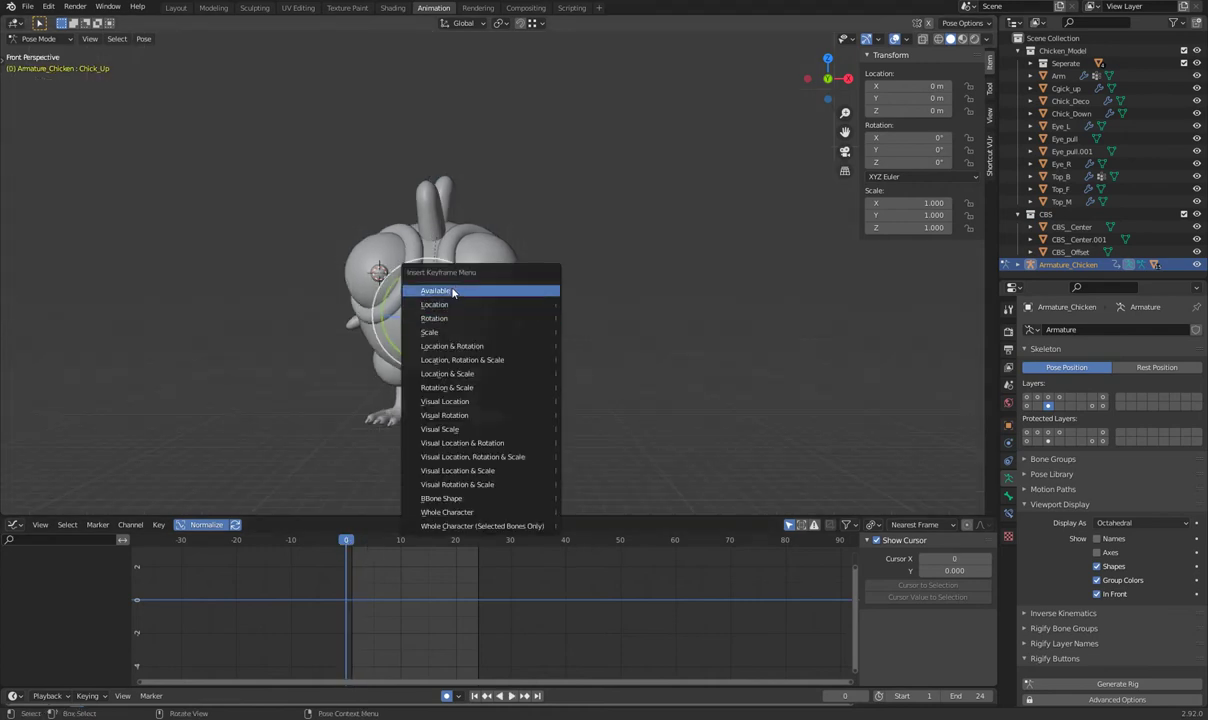
left_click(440, 304)
key("i")
key("KP_1")
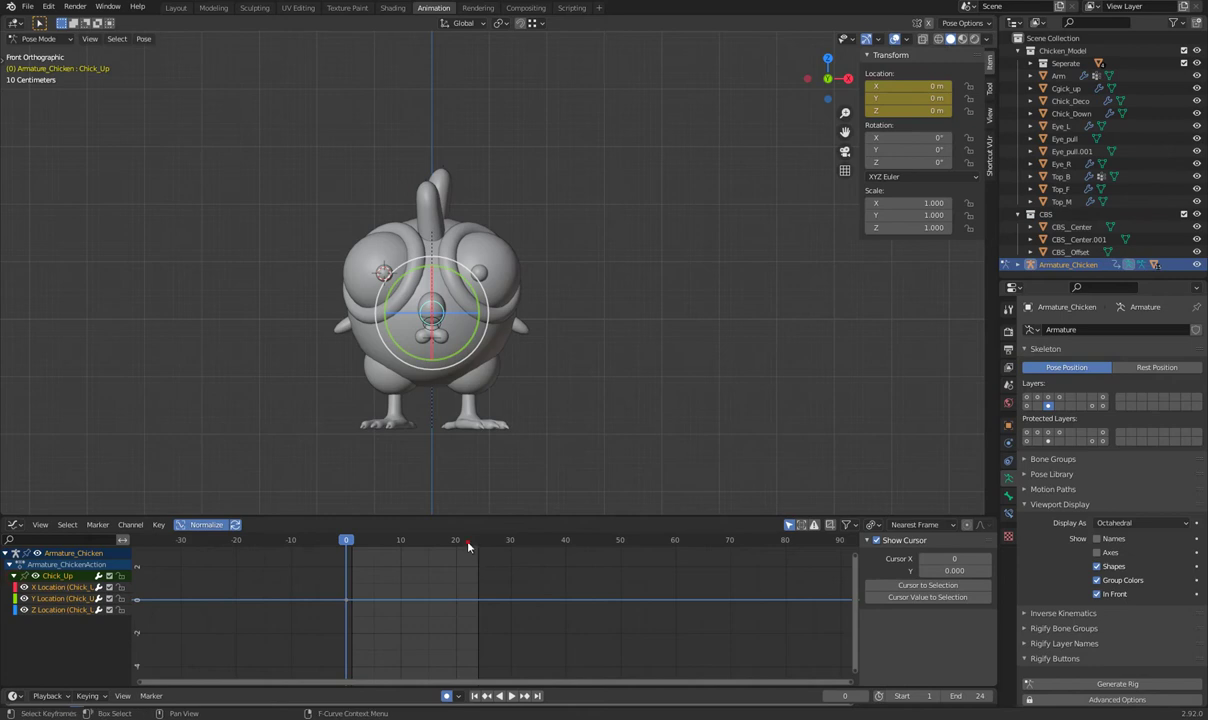
In the Dope Sheet, box-select the frame-0 keys and duplicate them toward frame 24
left_click_drag(468, 546, 478, 546)
left_click_drag(290, 610, 365, 560)
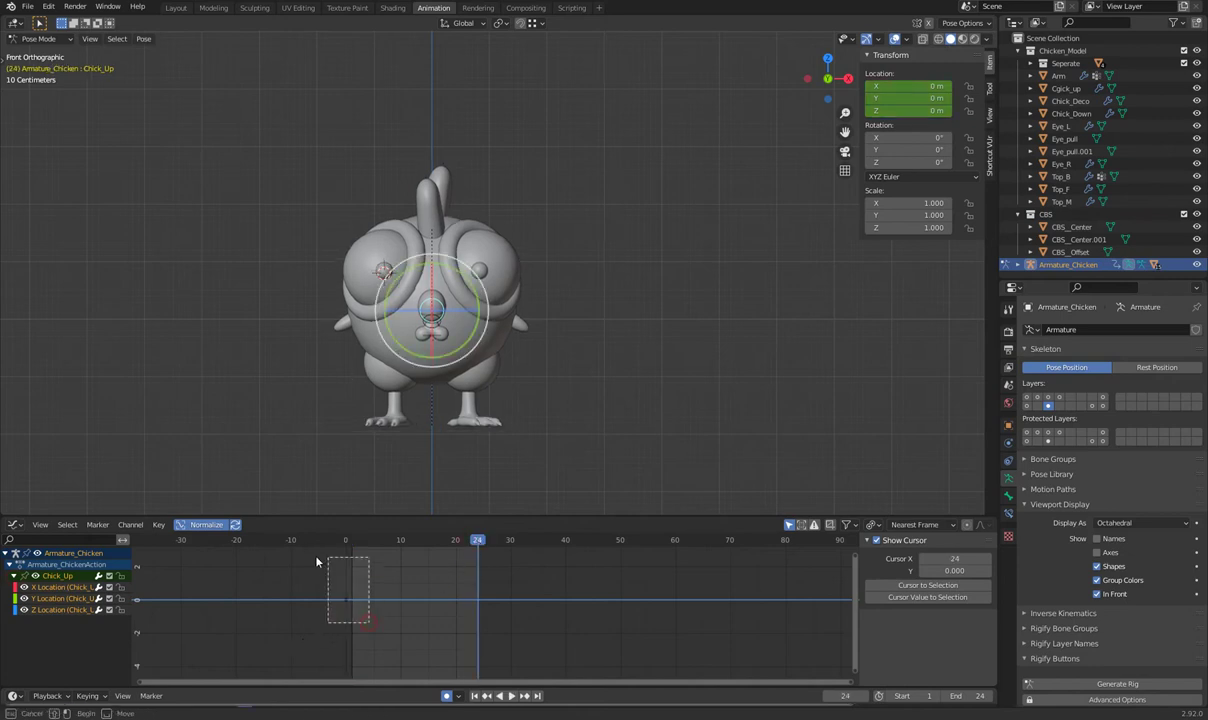
key("g")
key("Escape")
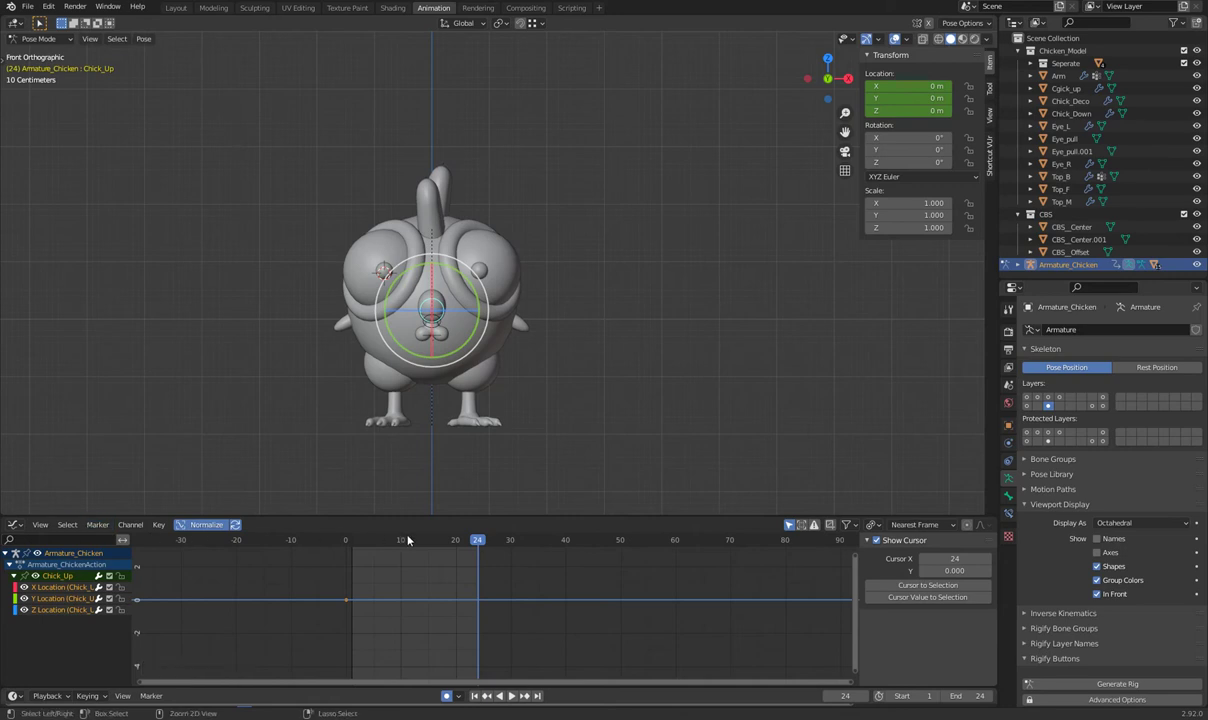
key("ctrl+Tab")
left_click_drag(237, 624, 180, 555)
key("shift+d")
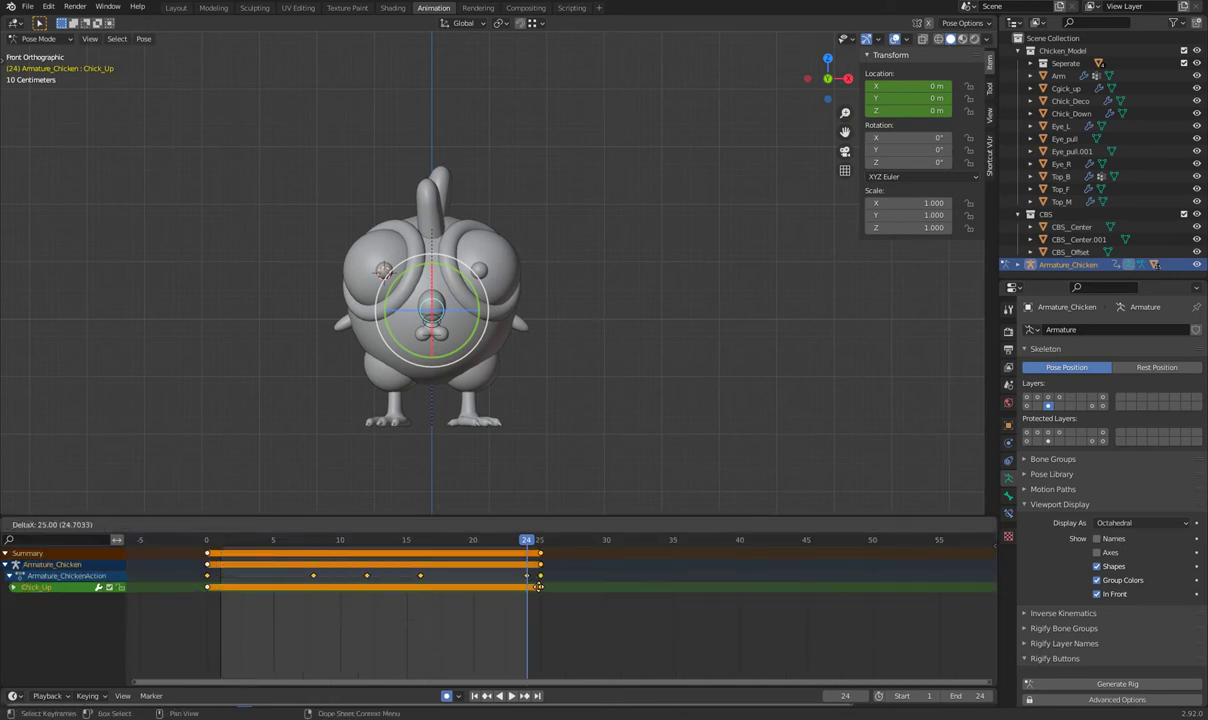
Place the duplicated Chick_Up location keys at frame 24 and adjust key timing
left_click(352, 545)
key("space")
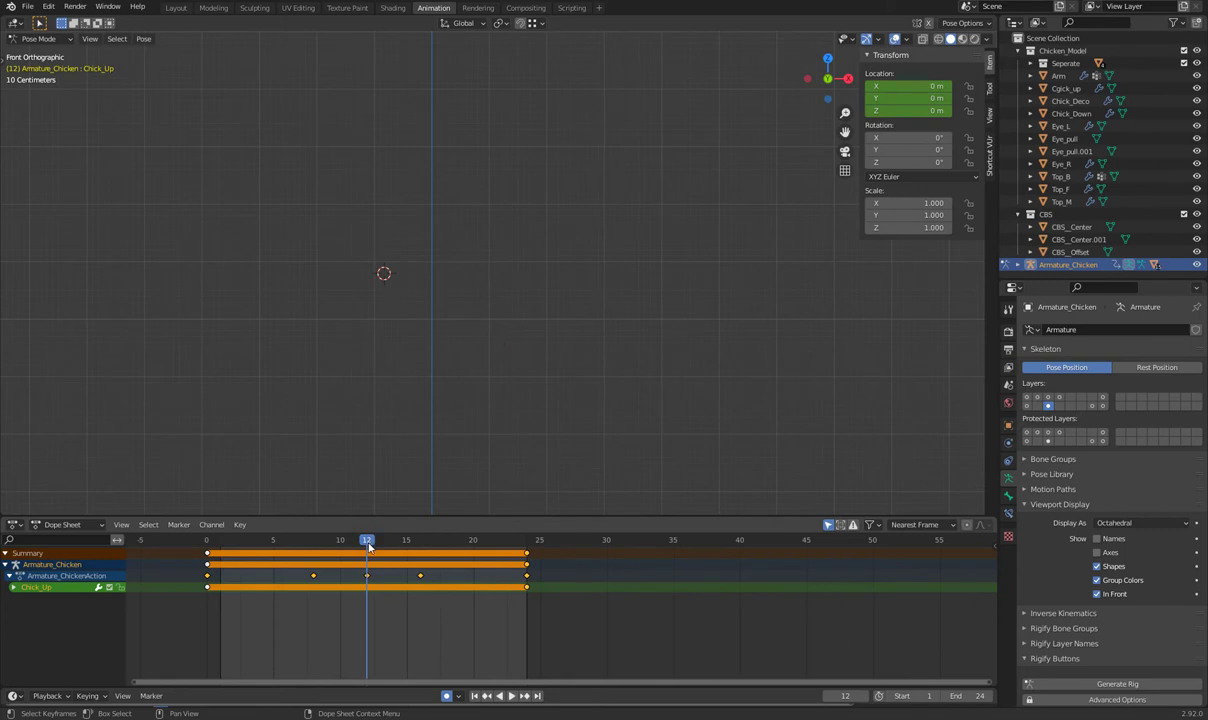
key("g")
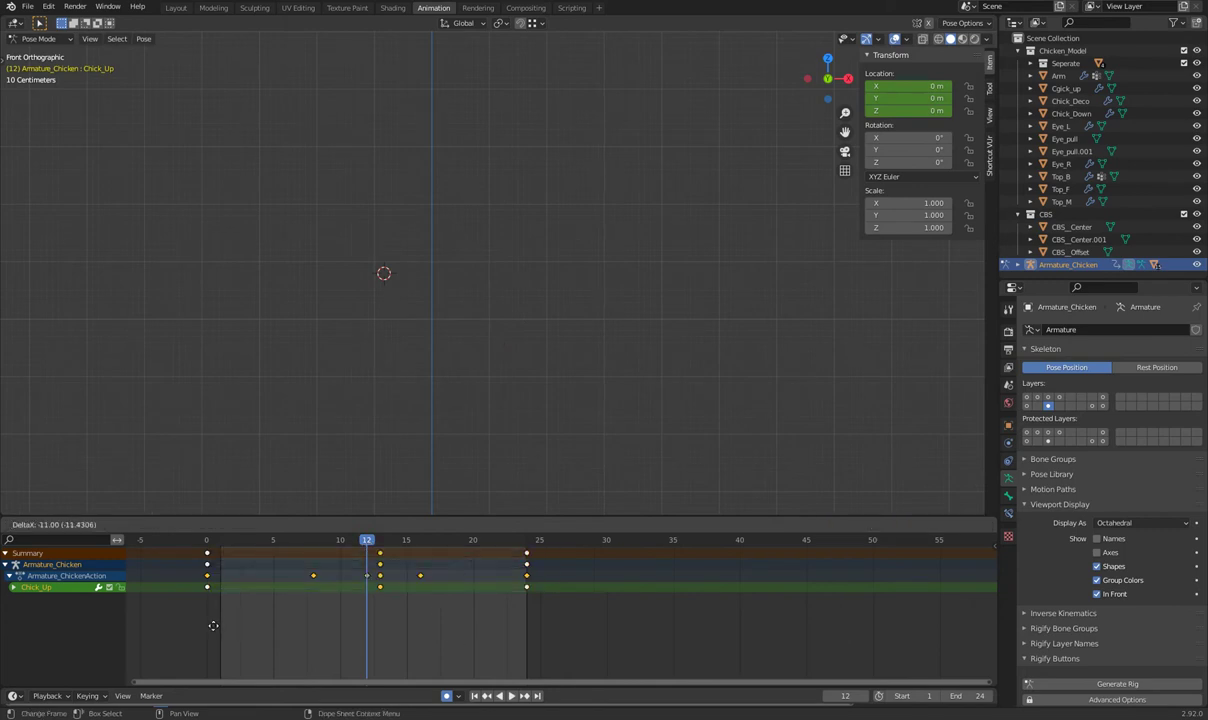
left_click(213, 625)
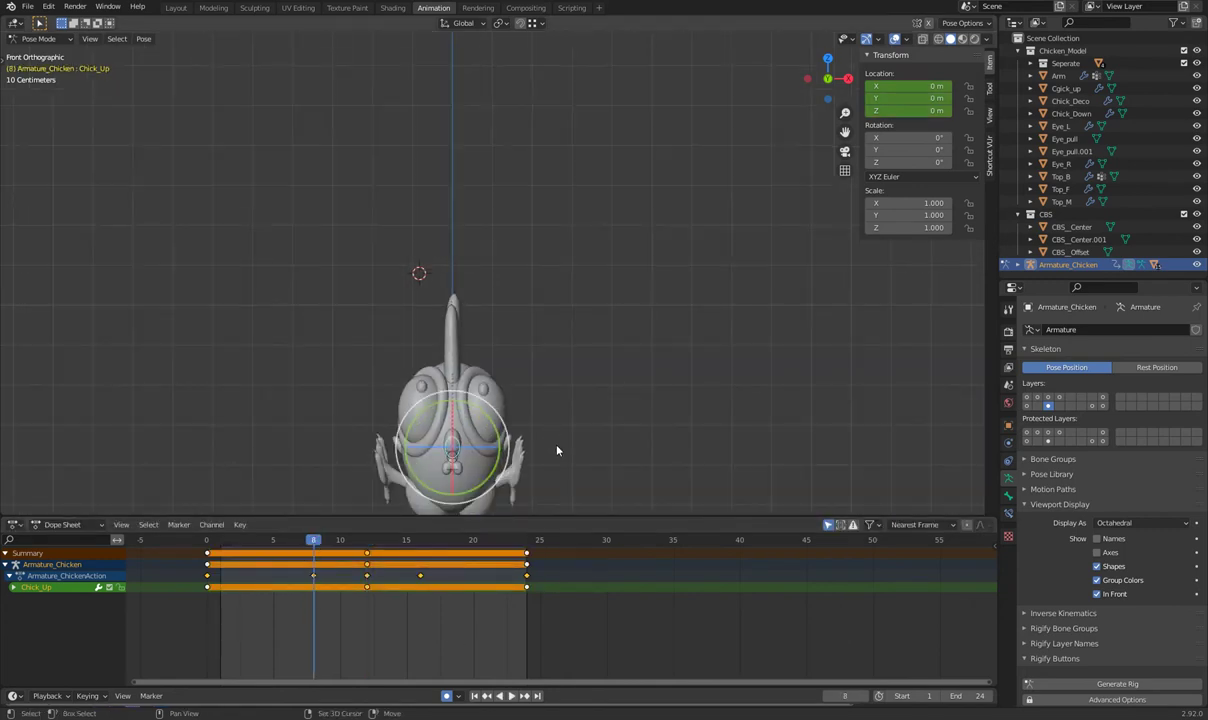
Lower Chick_Up along Z to −0.057339 m and key it at frame 8, then play back
scroll(557, 450, "up", 3)
scroll(445, 325, "up", 3)
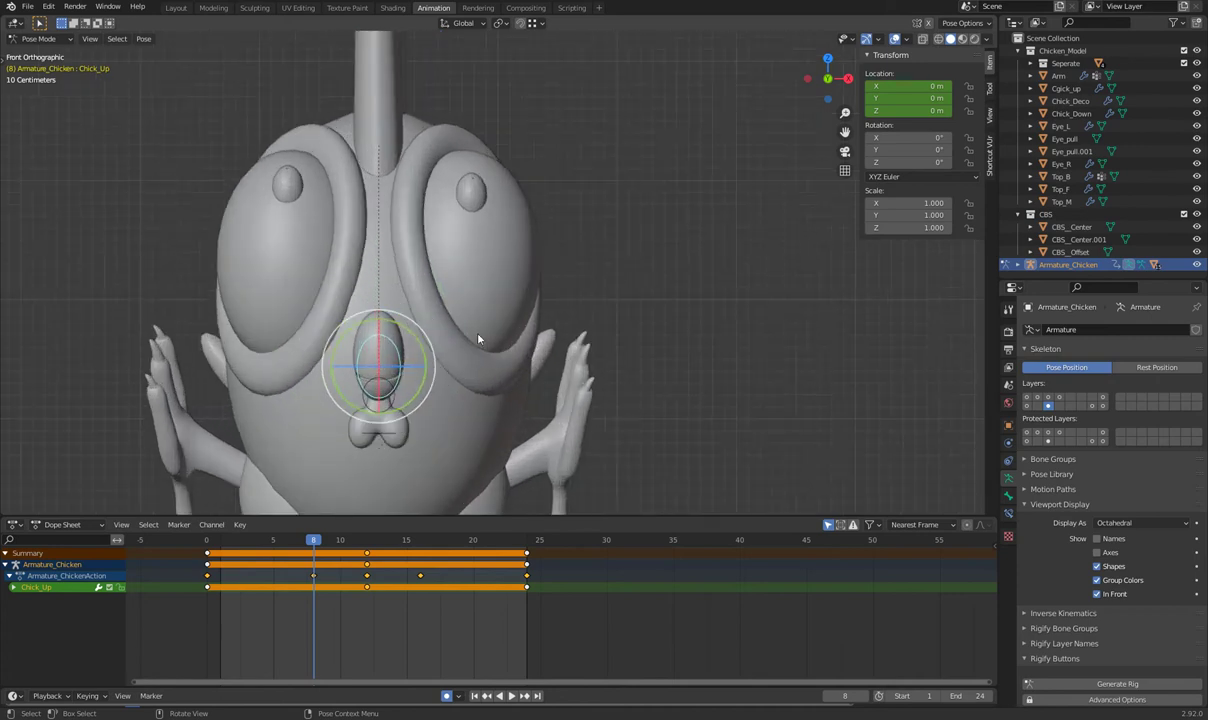
scroll(478, 338, "left", 3, "ctrl")
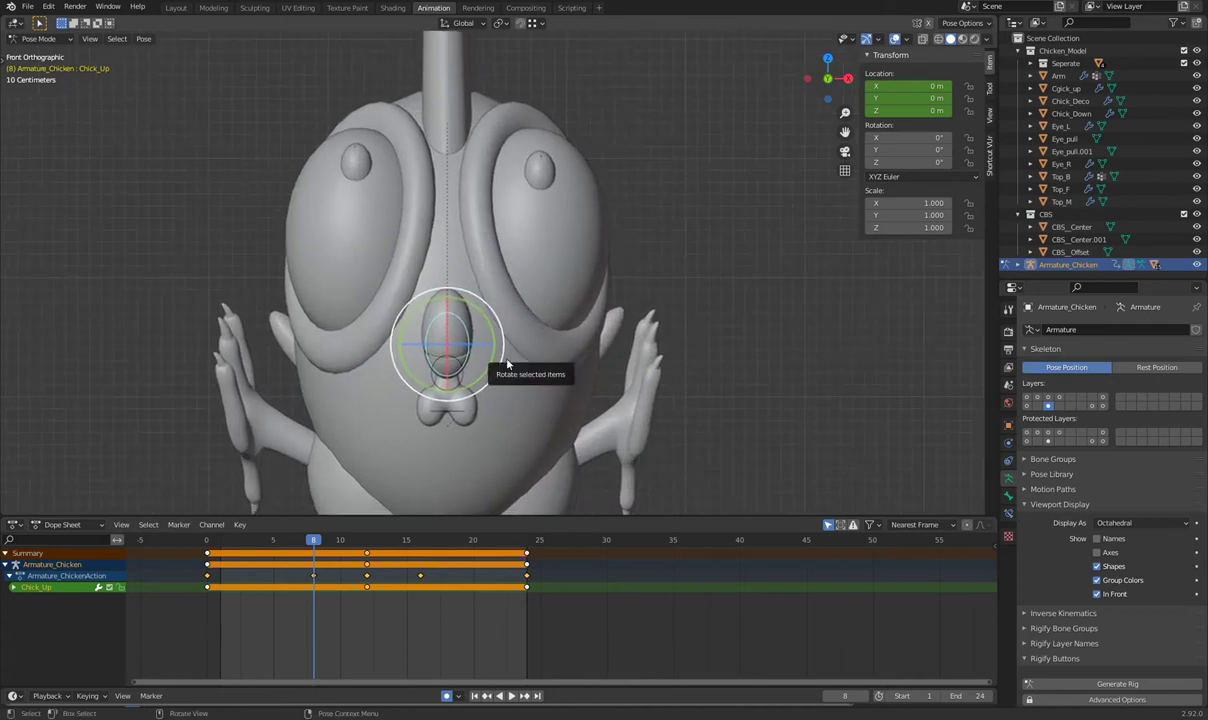
key("g")
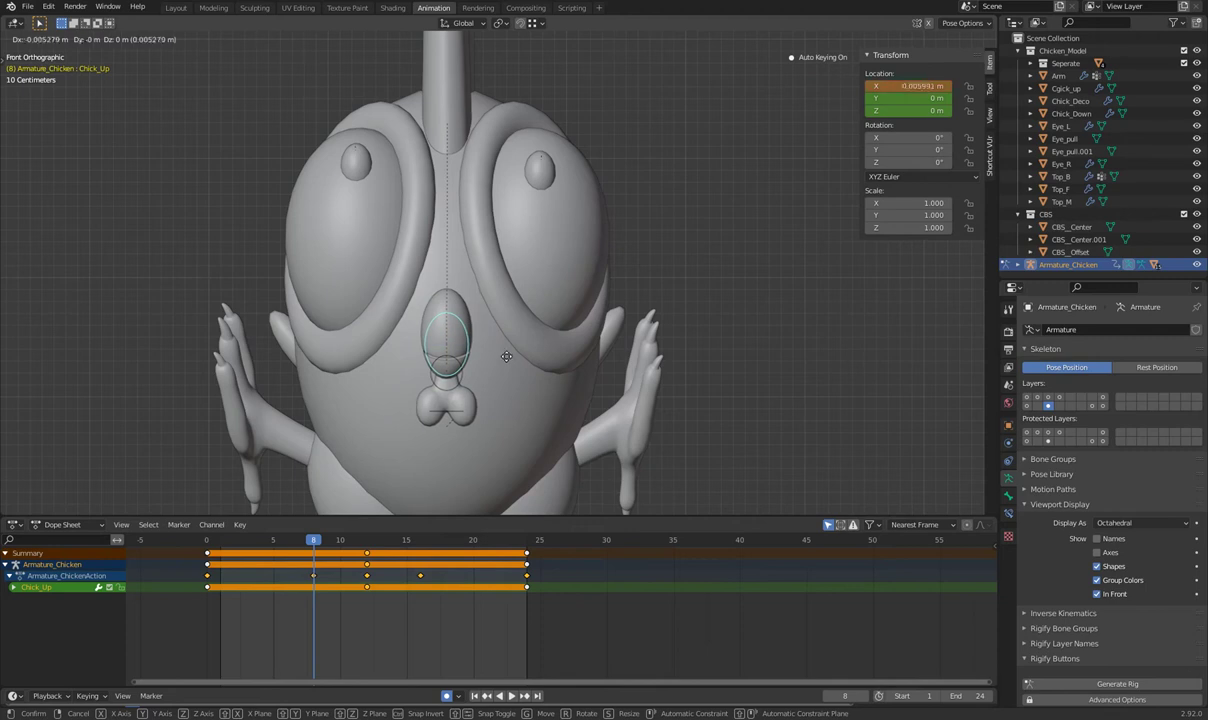
key("z")
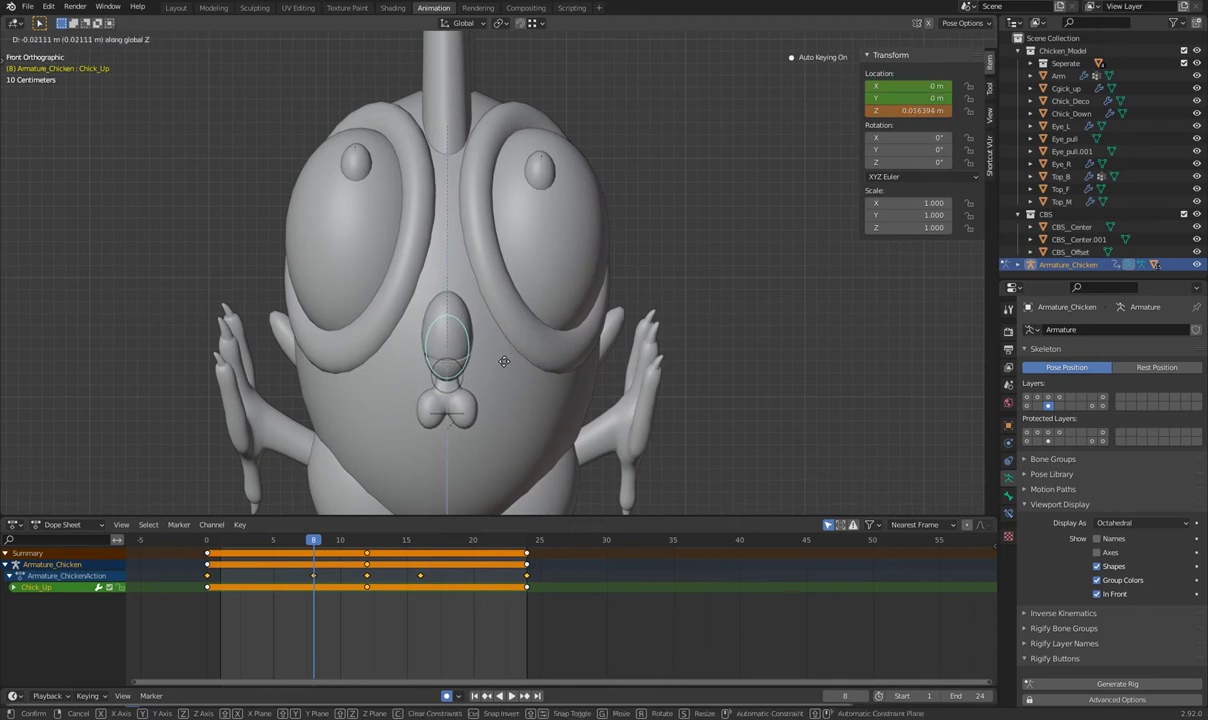
left_click(503, 350)
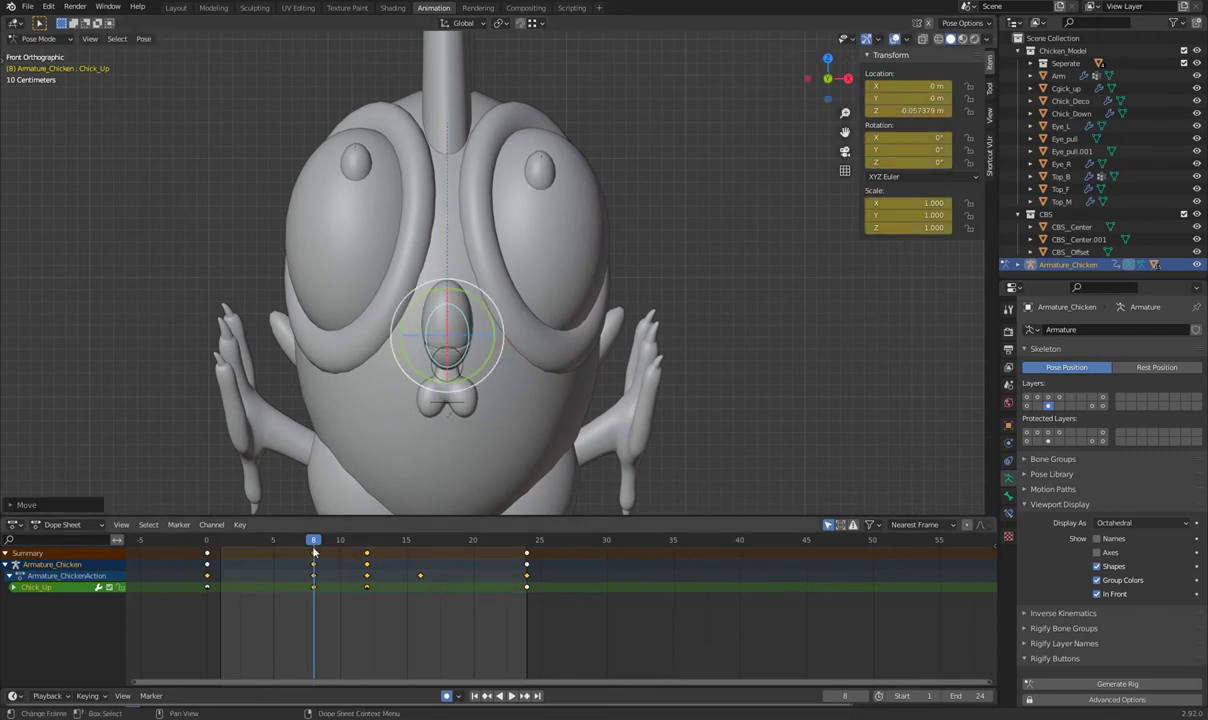
key("space")
key("space")
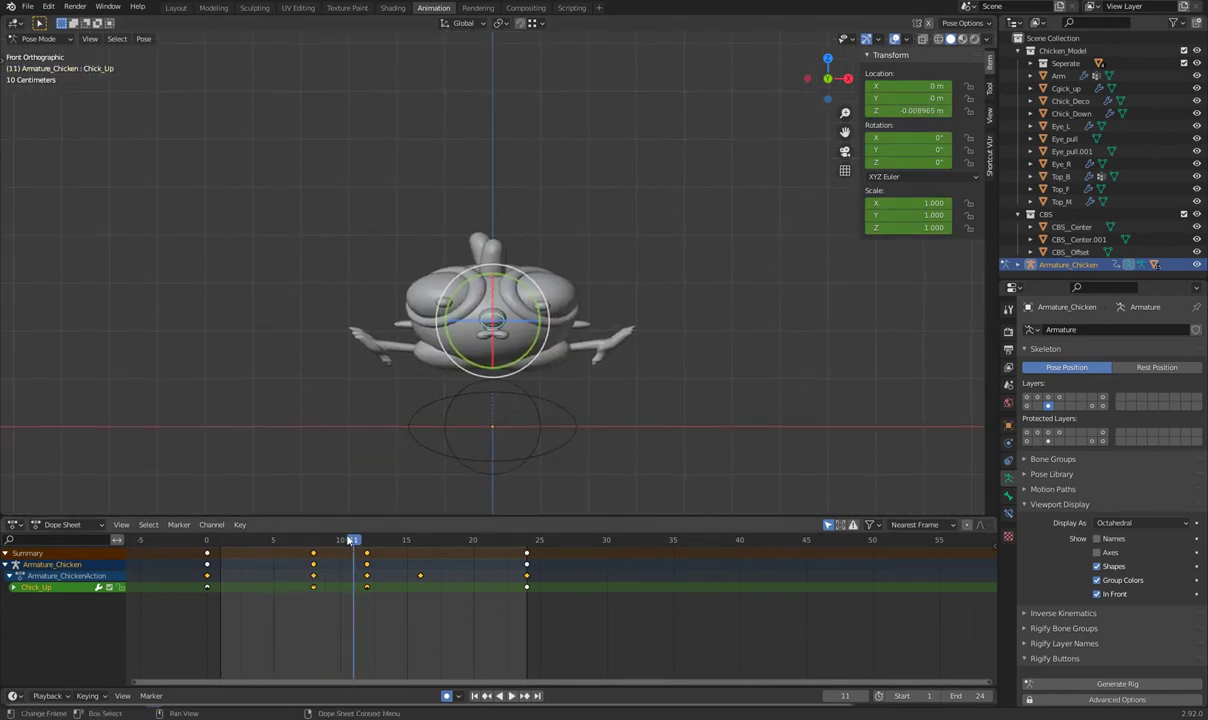
Raise the Chick_Up bone vertically on Z at frame 12
left_click(368, 541)
middle_click_drag(486, 415, 486, 215, "shift")
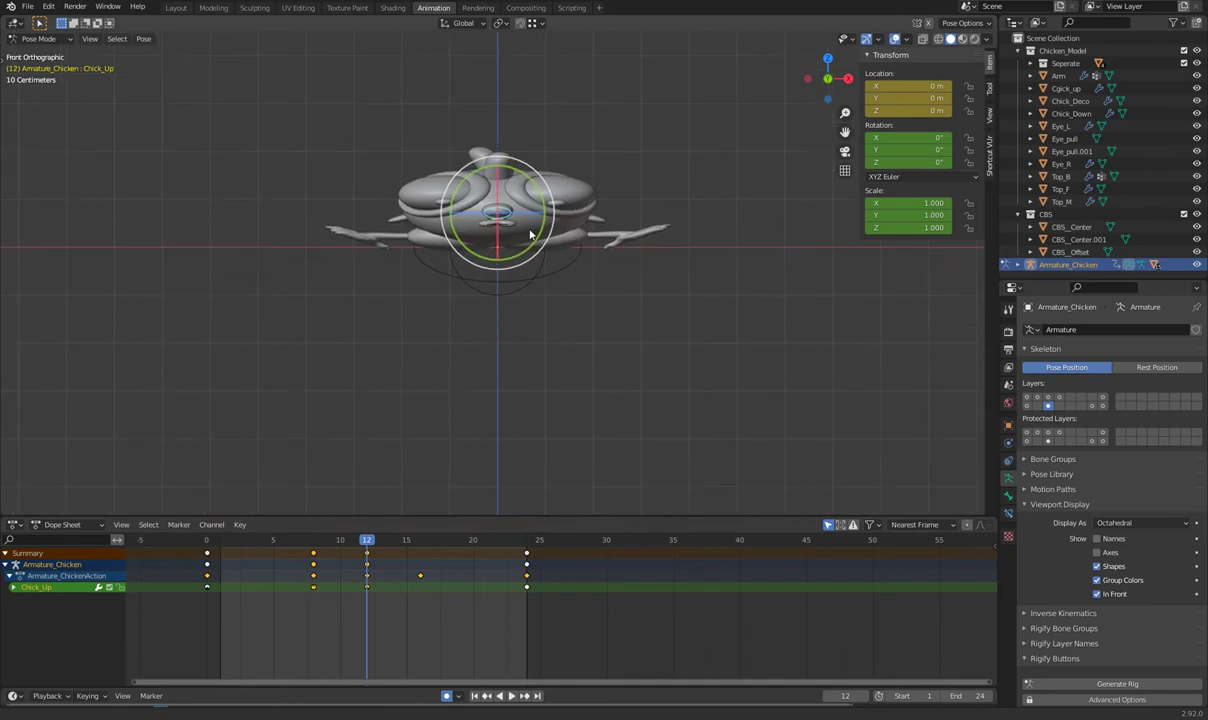
scroll(486, 215, "up", 1)
key("g")
key("z")
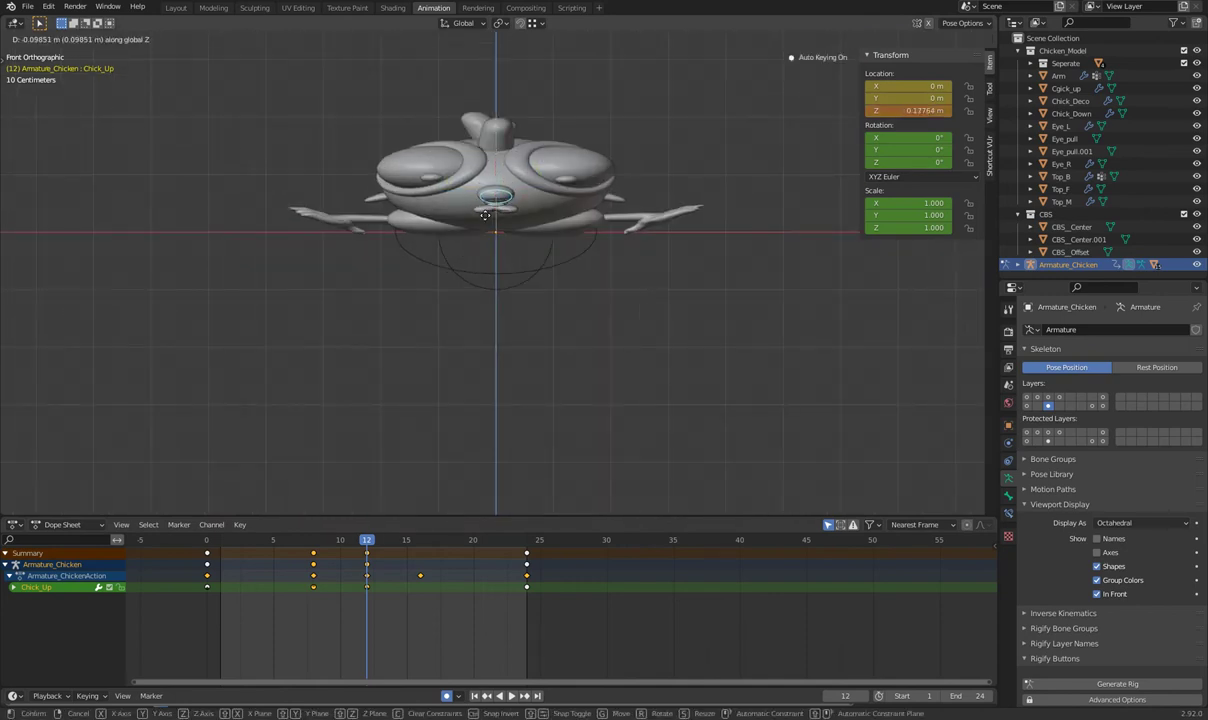
left_click(486, 222)
Lower Chick_Up to Z 0.20469 m at frame 16, adding a new key
left_click_drag(367, 540, 420, 540)
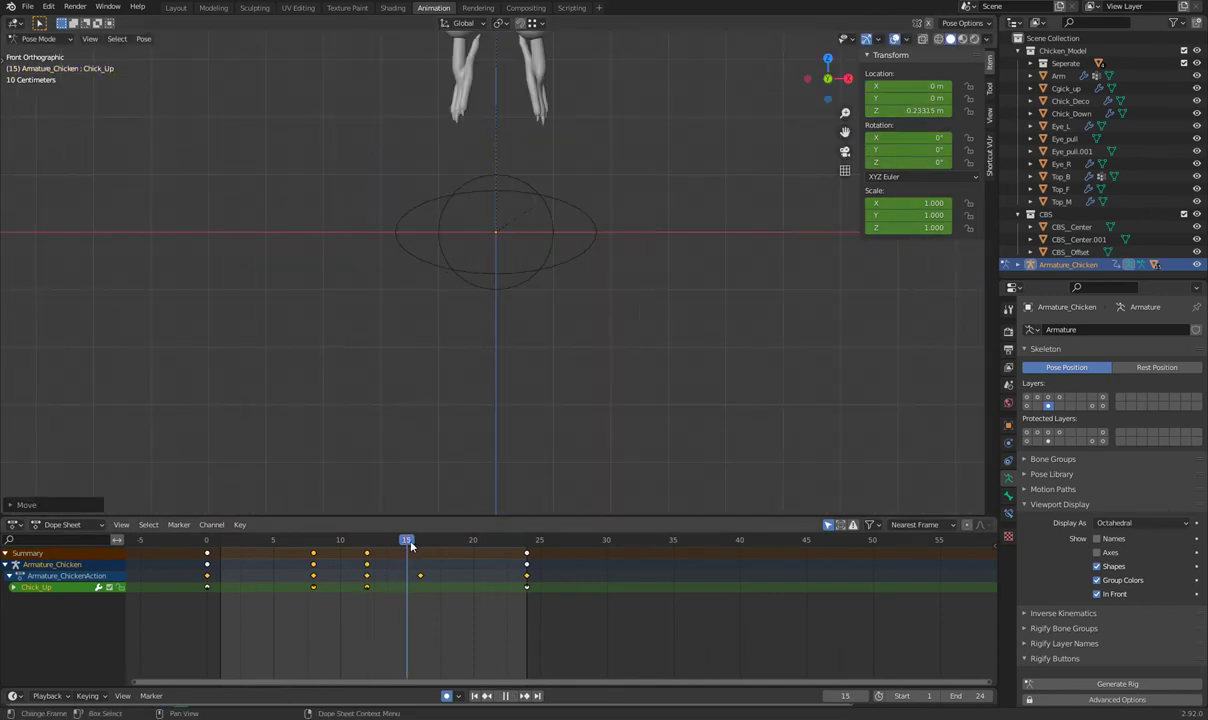
middle_click_drag(580, 223, 580, 486, "shift")
scroll(571, 183, "up", 1)
scroll(571, 183, "up", 3)
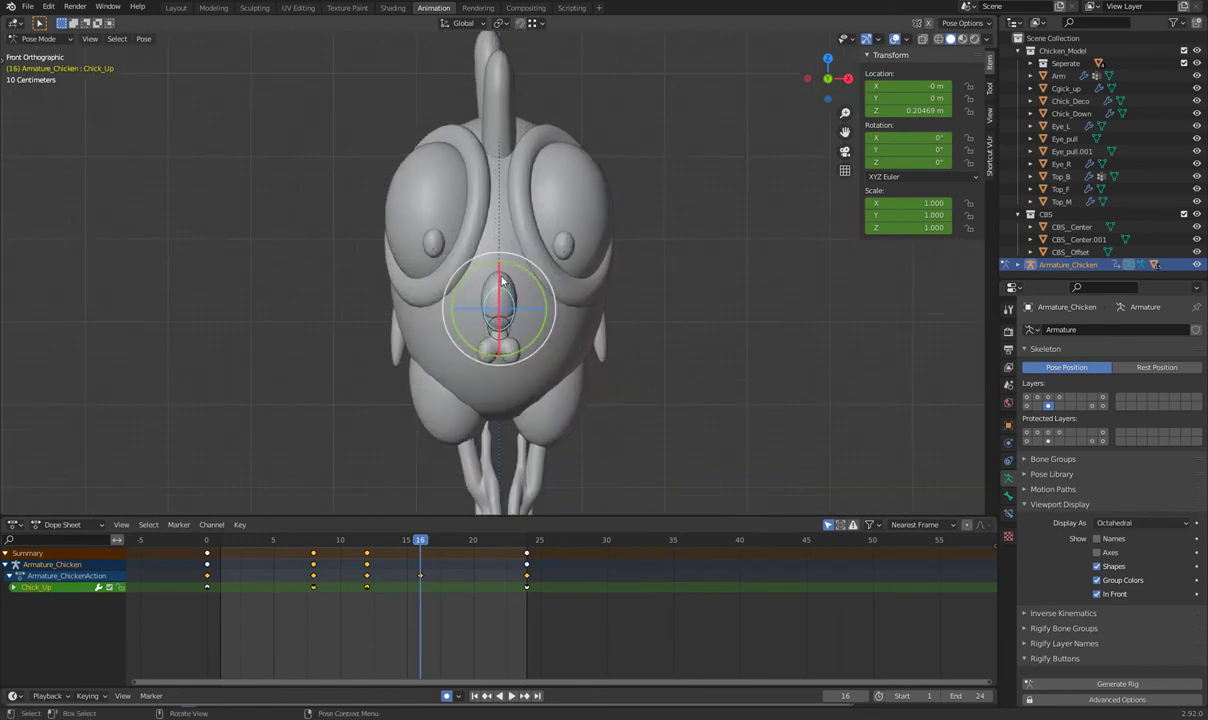
key("g")
key("z")
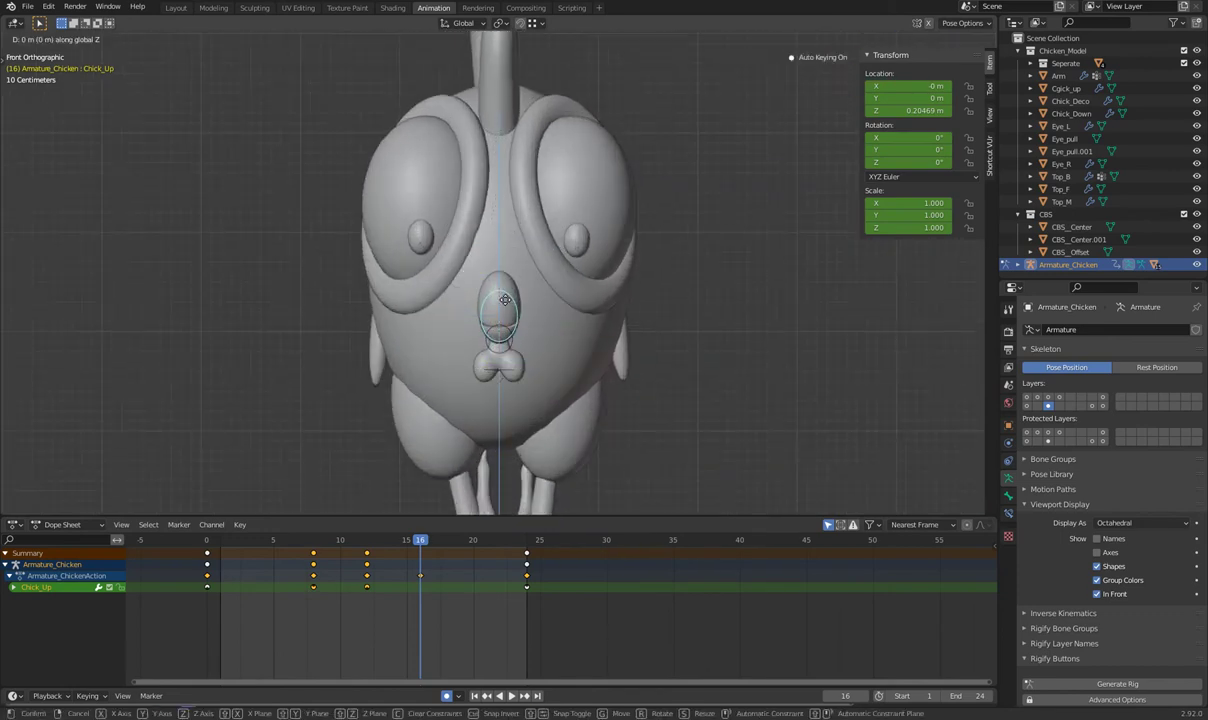
left_click(461, 518)
Review the bob across frames, then select the Cjick_Deco bone at frame 24
key("Down")
key("Up")
key("Right")
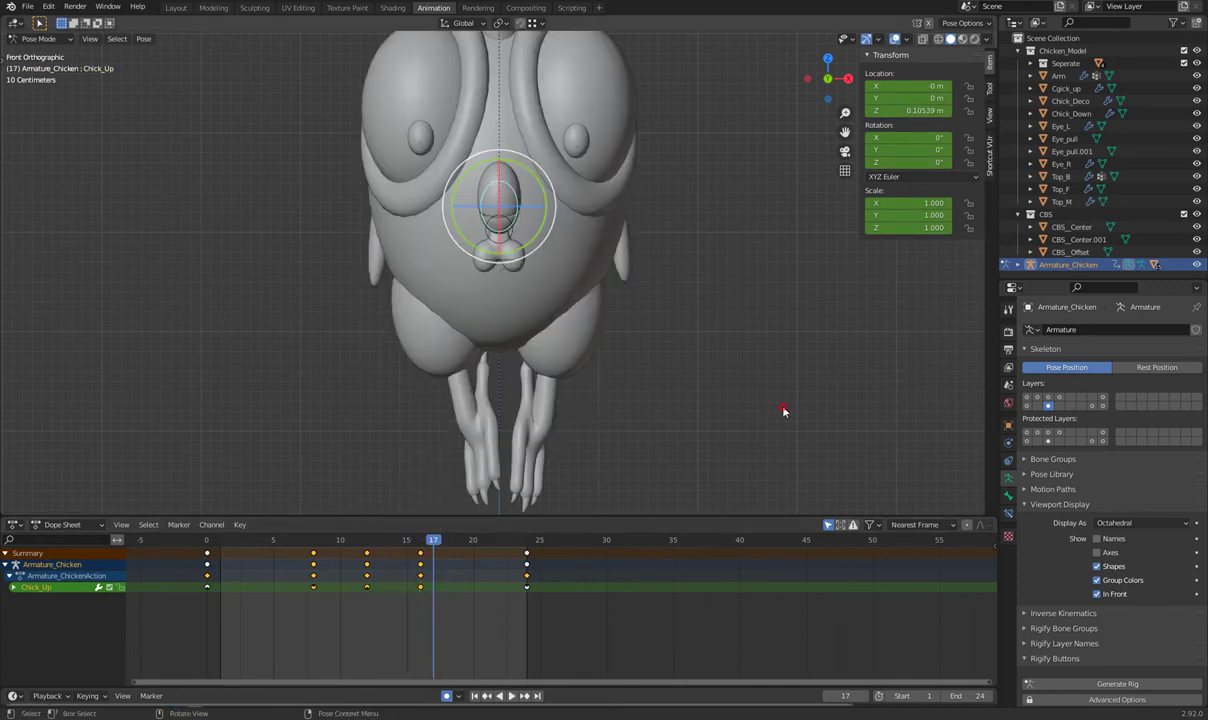
left_click(783, 411)
scroll(508, 203, "down", 2)
left_click(482, 268)
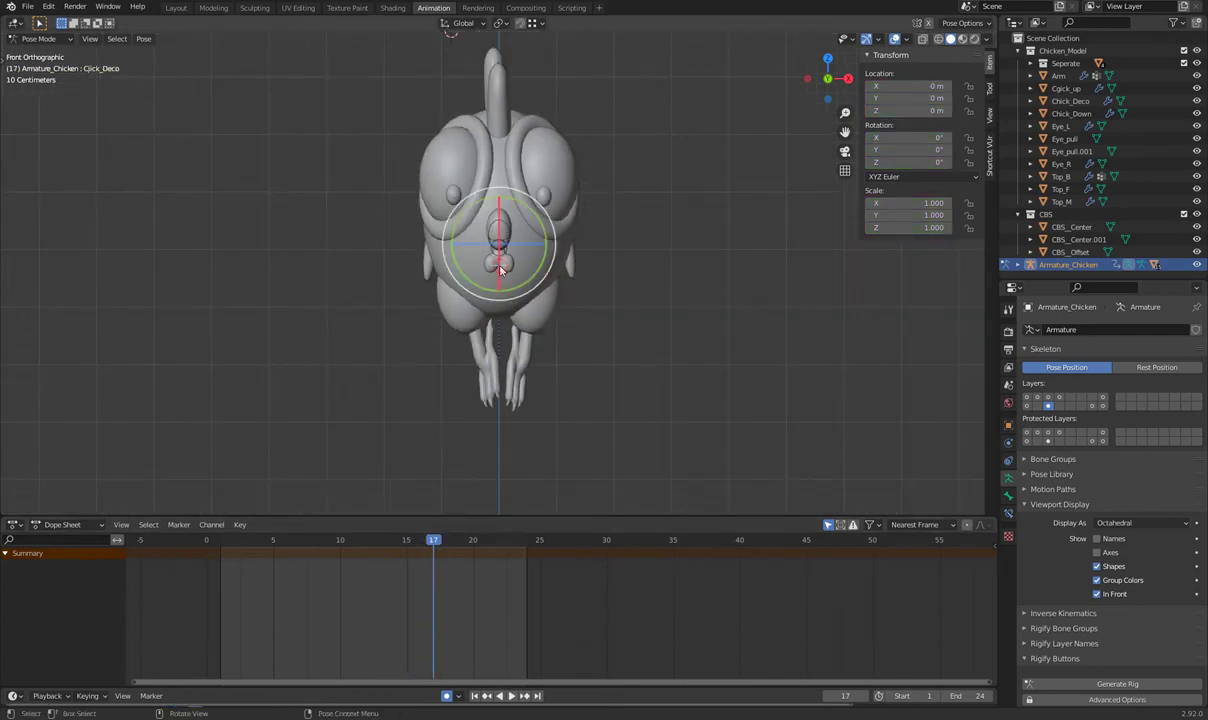
left_click(525, 543)
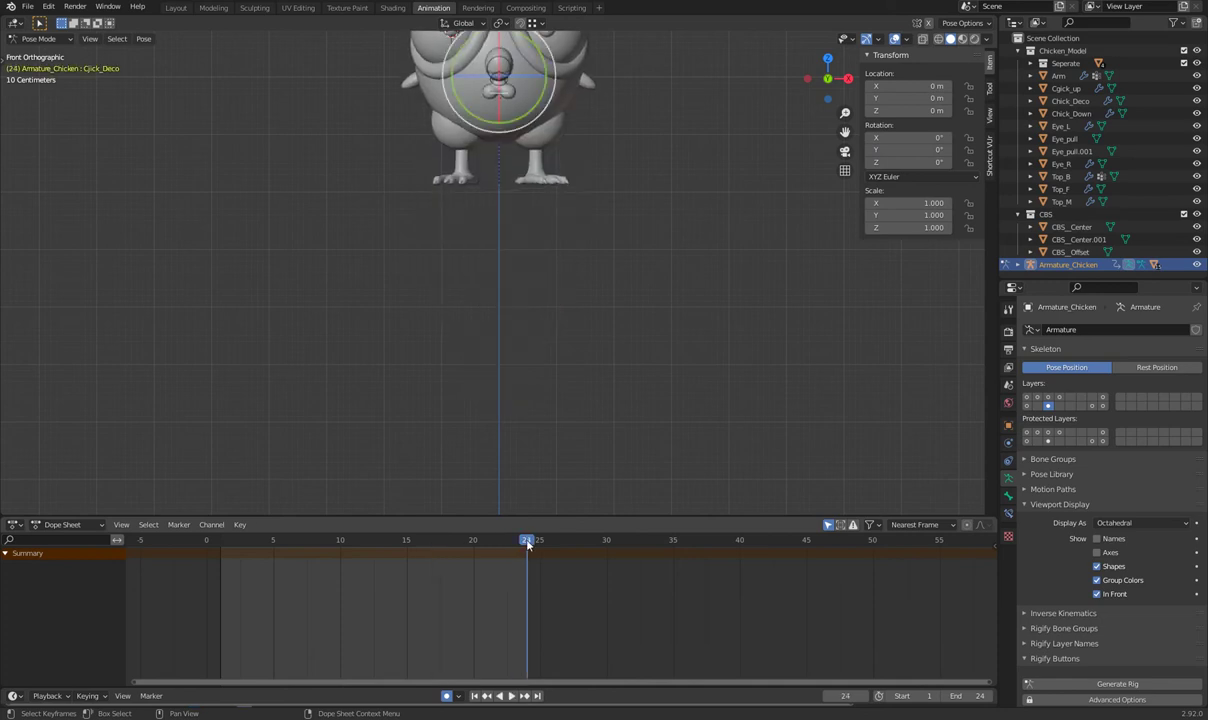
Key all channels of Cjick_Deco at full size on frame 24
key("i")
left_click(527, 543)
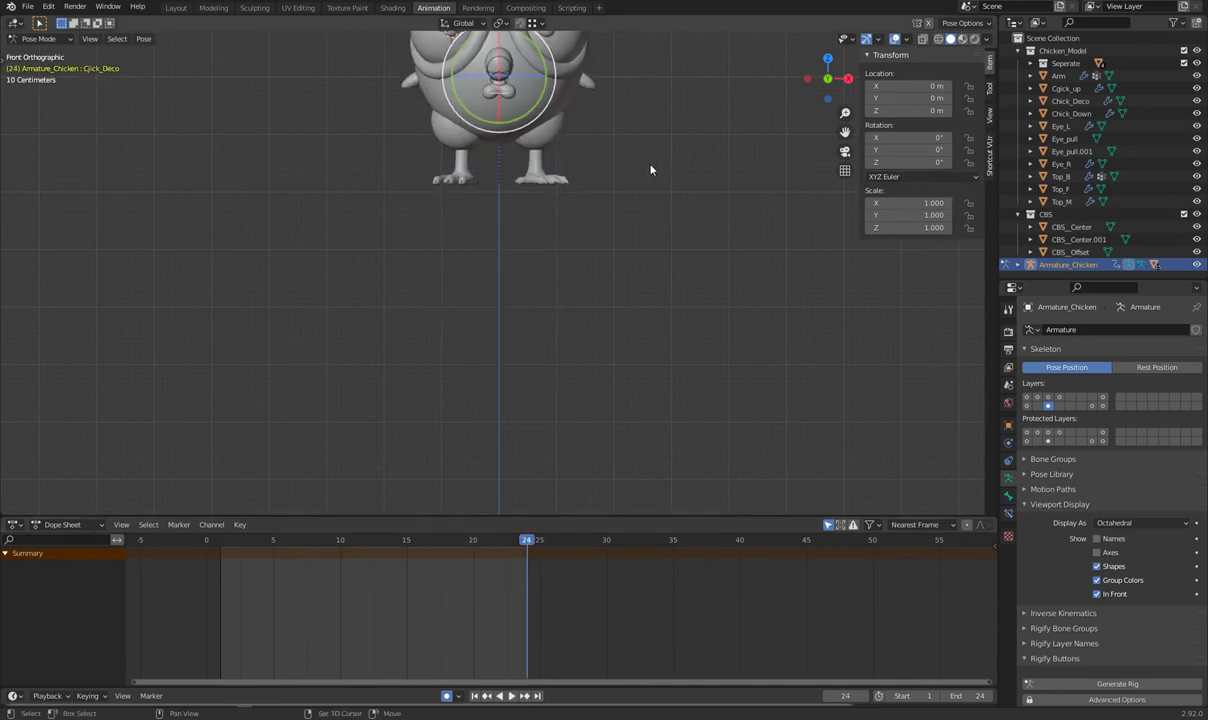
middle_click_drag(650, 170, 653, 315, "shift")
key("s")
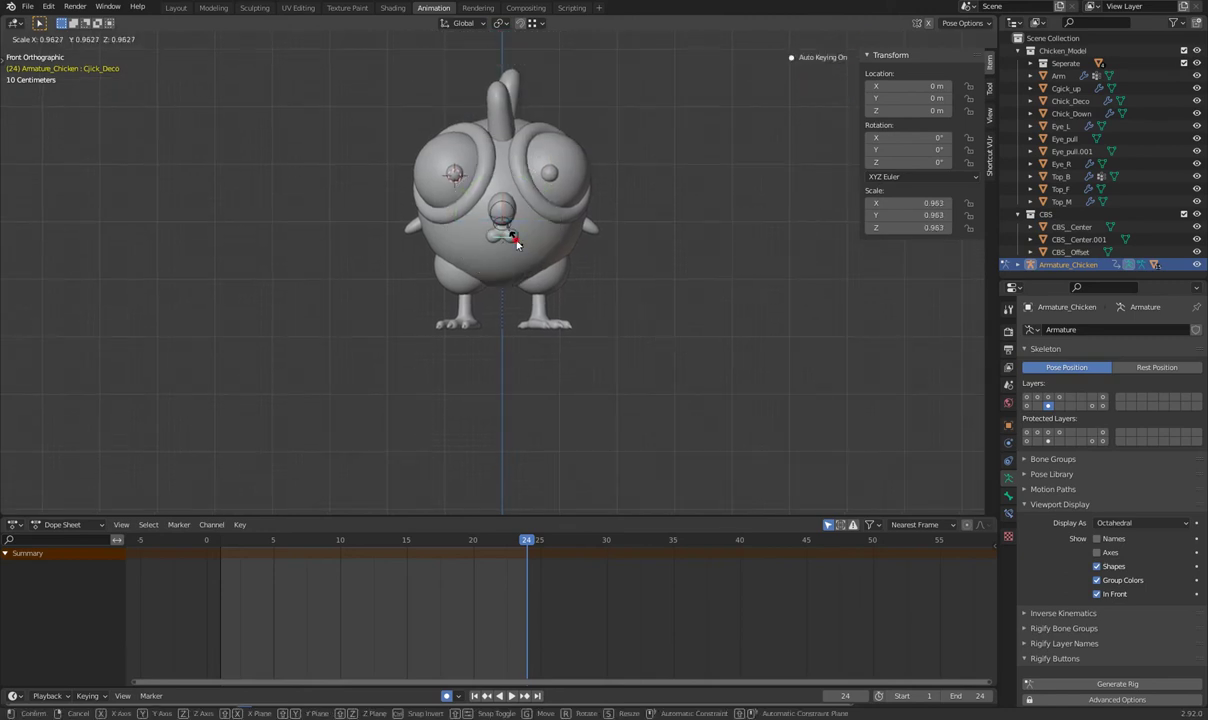
key("Escape")
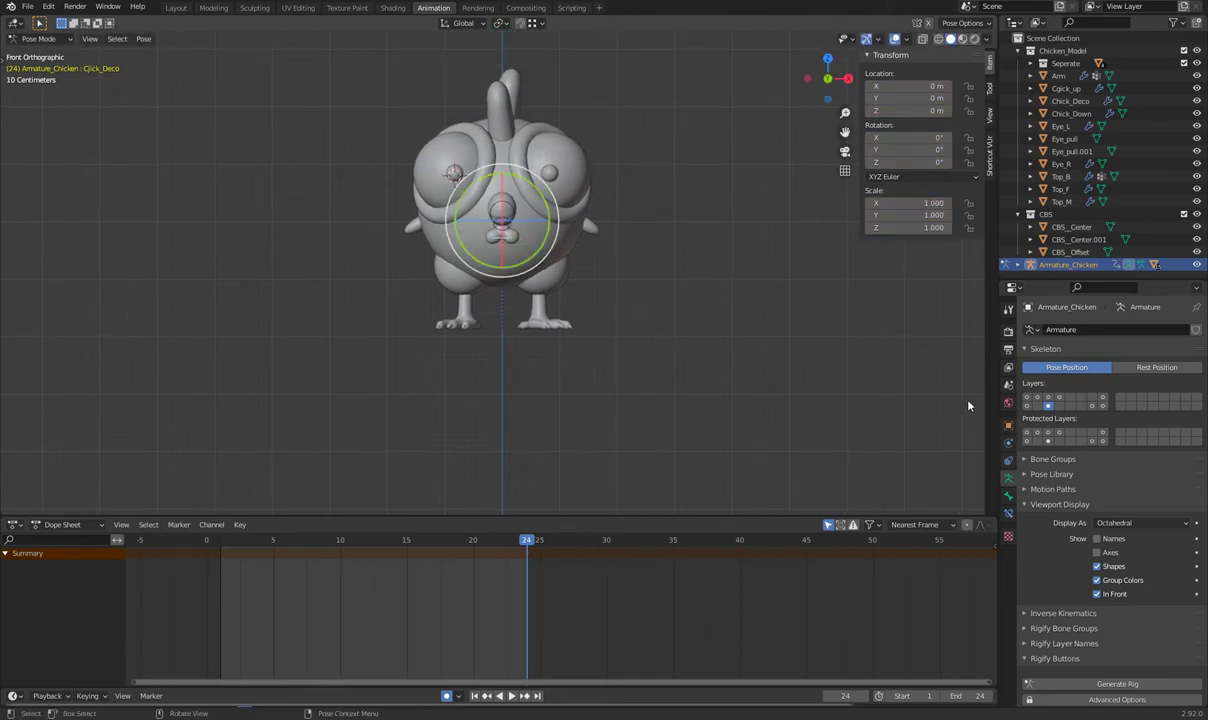
Add a Maintain Volume constraint (Strict, free axis Y) to Cjick_Deco
left_click(1008, 497)
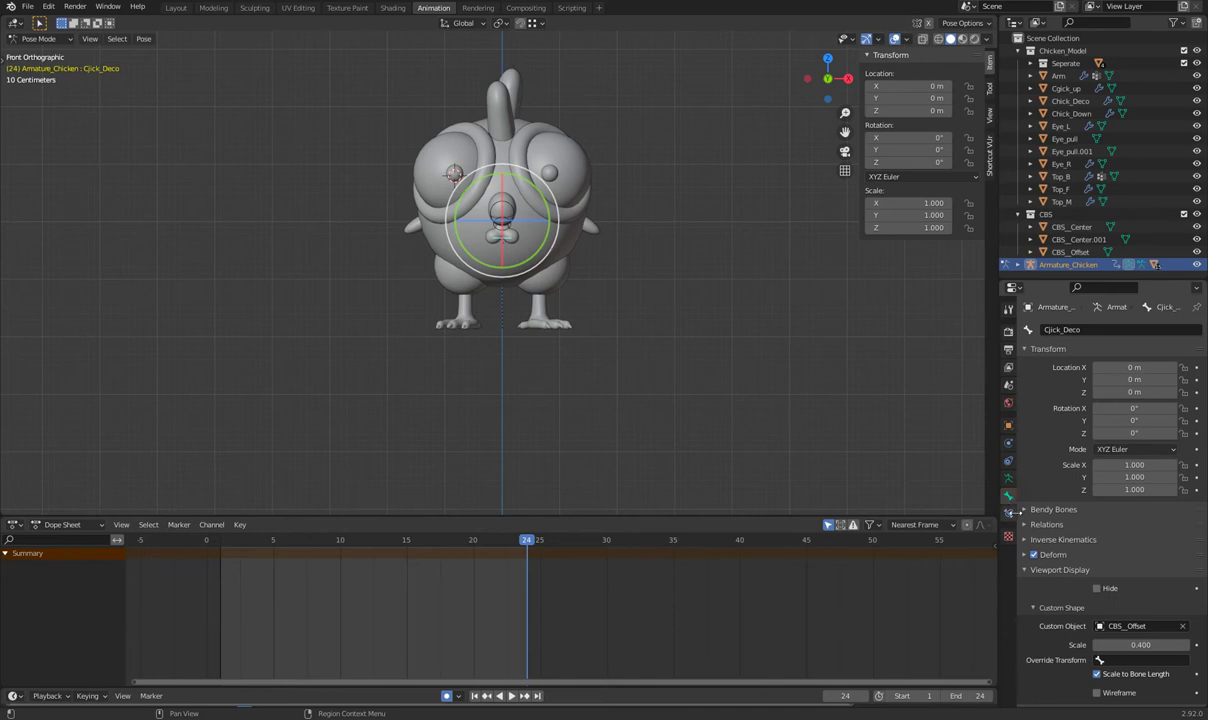
left_click(1009, 513)
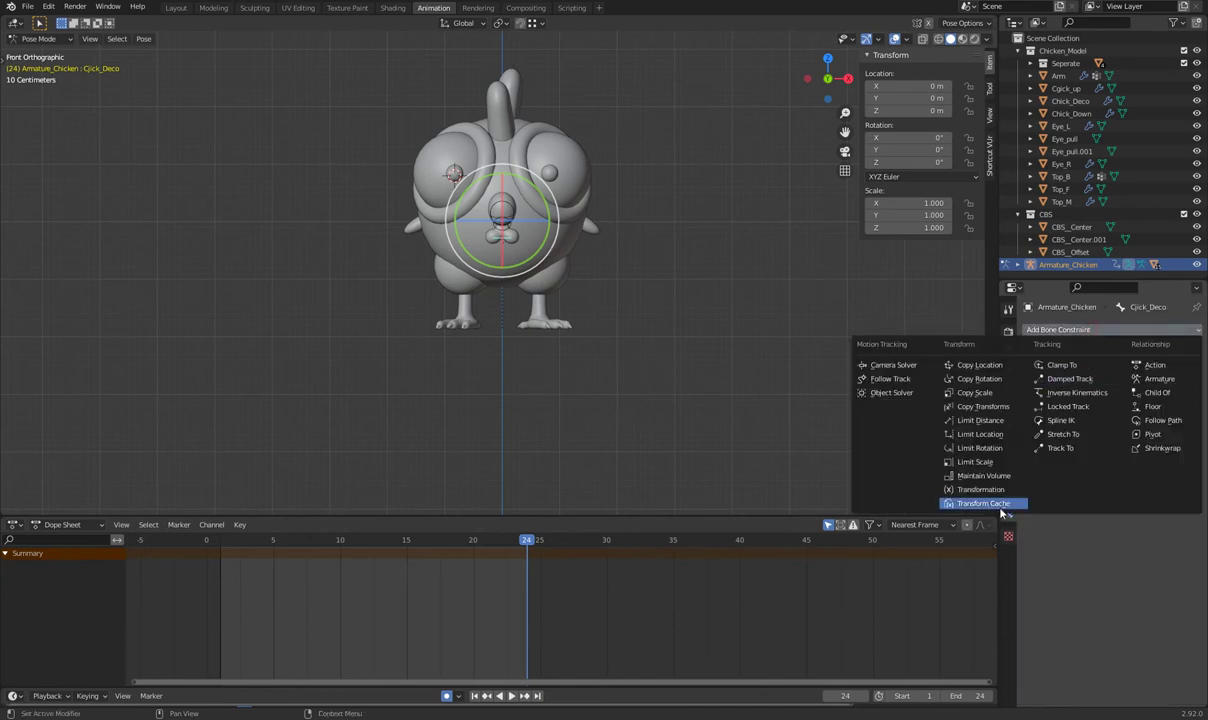
left_click(995, 476)
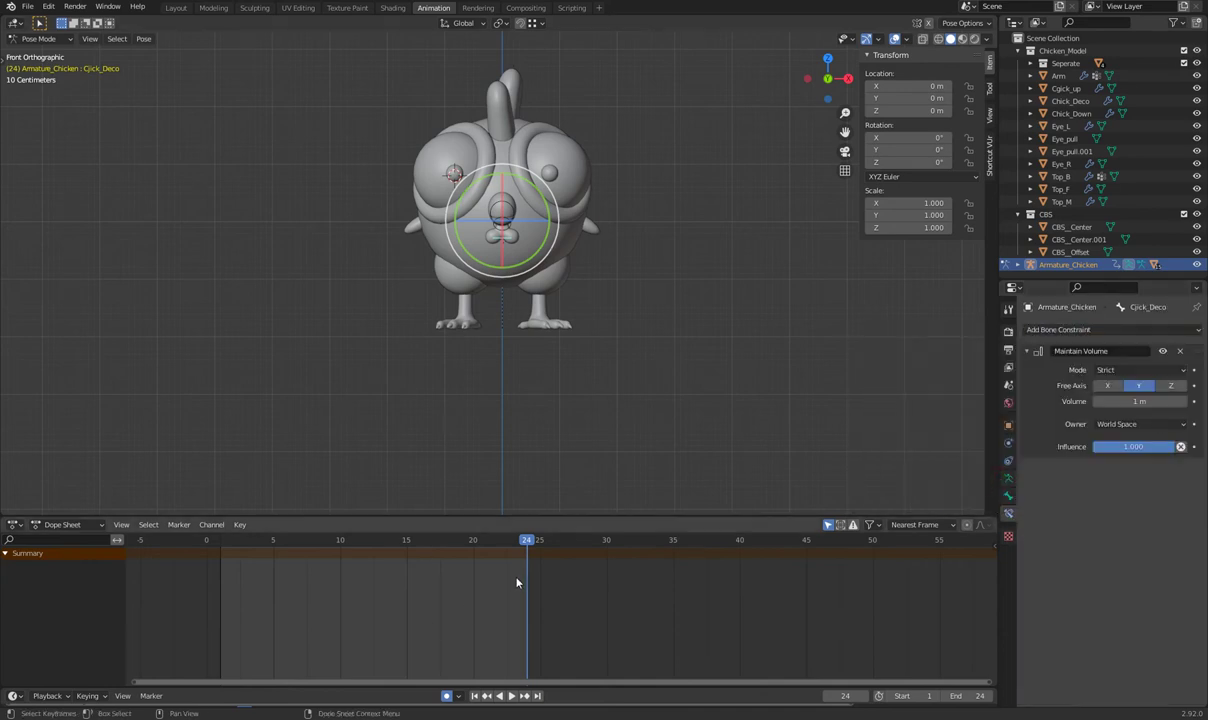
key("i")
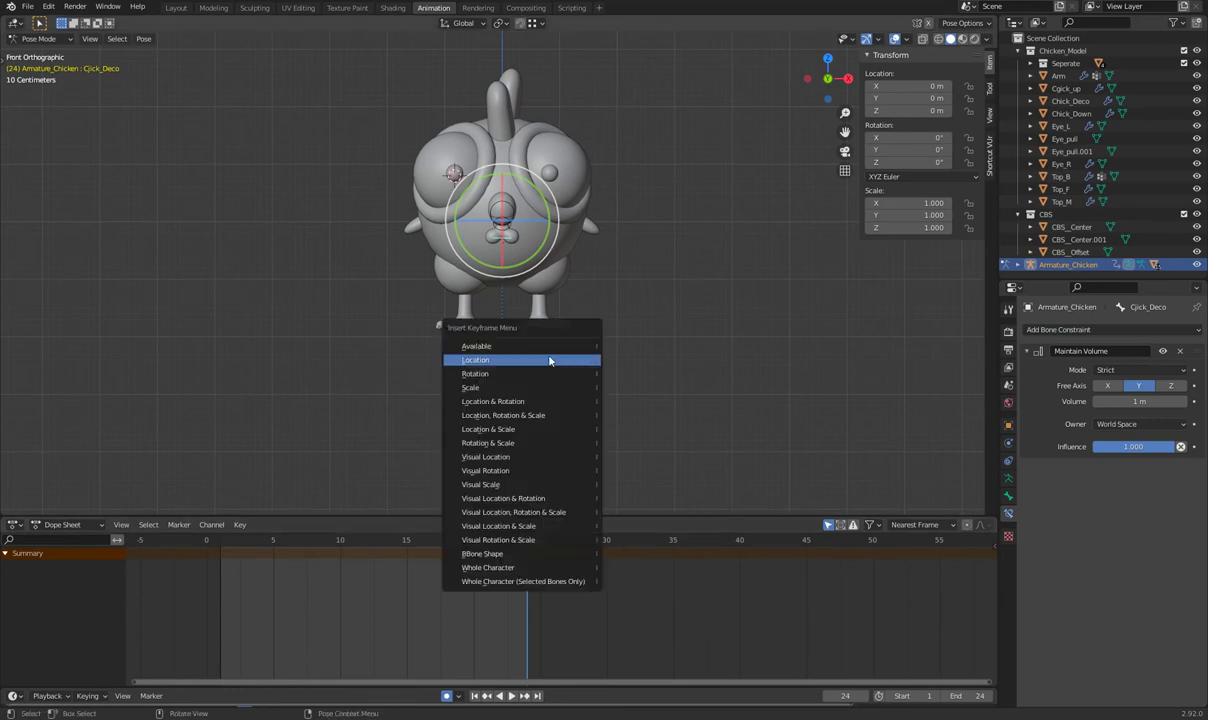
Key location, rotation and scale of Cjick_Deco at frame 24
left_click(477, 346)
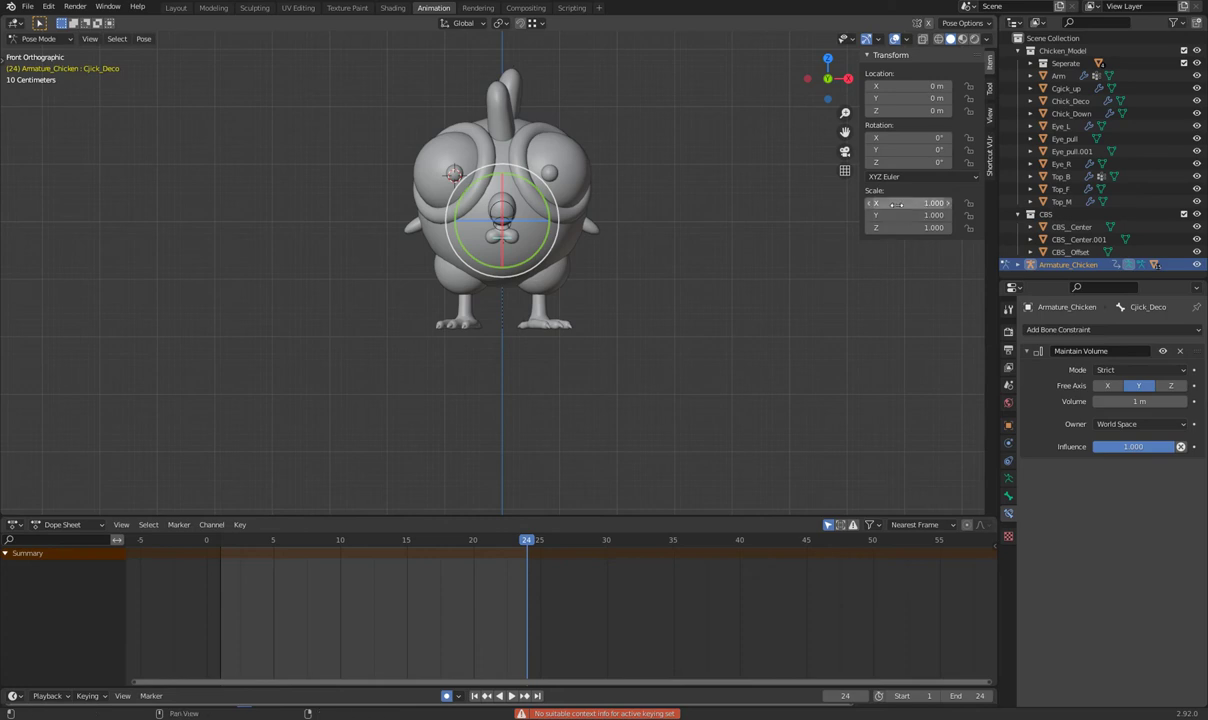
key("i")
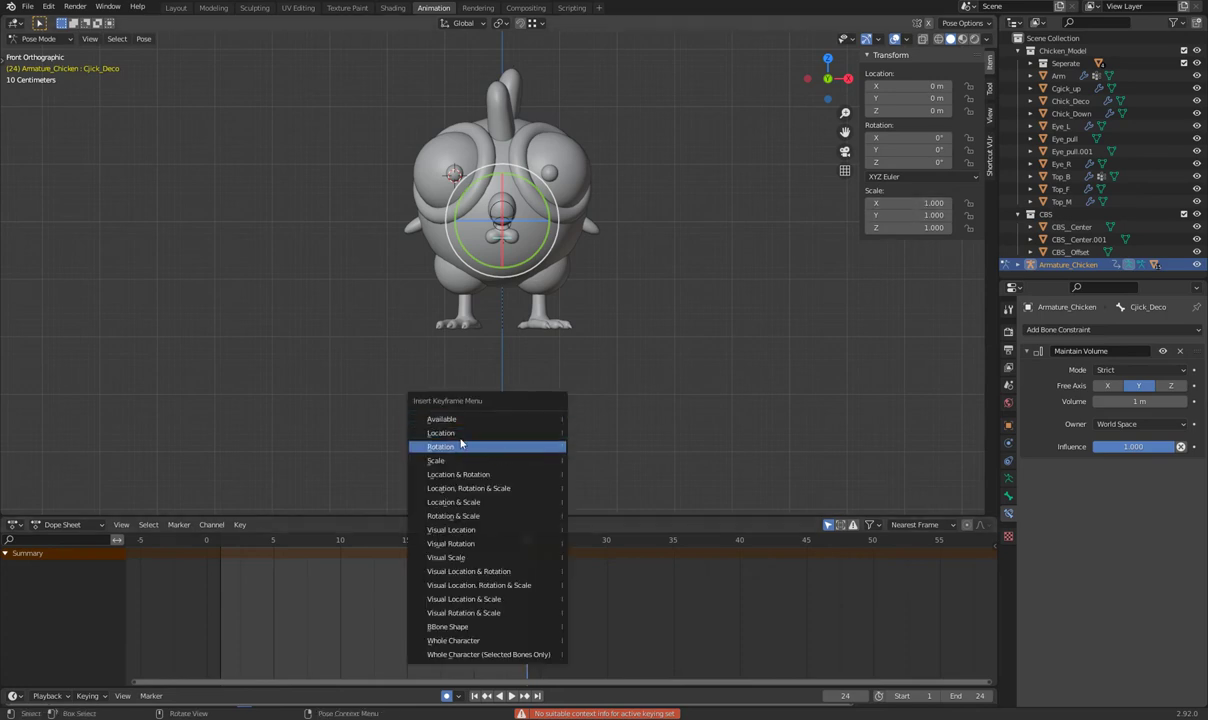
left_click(481, 489)
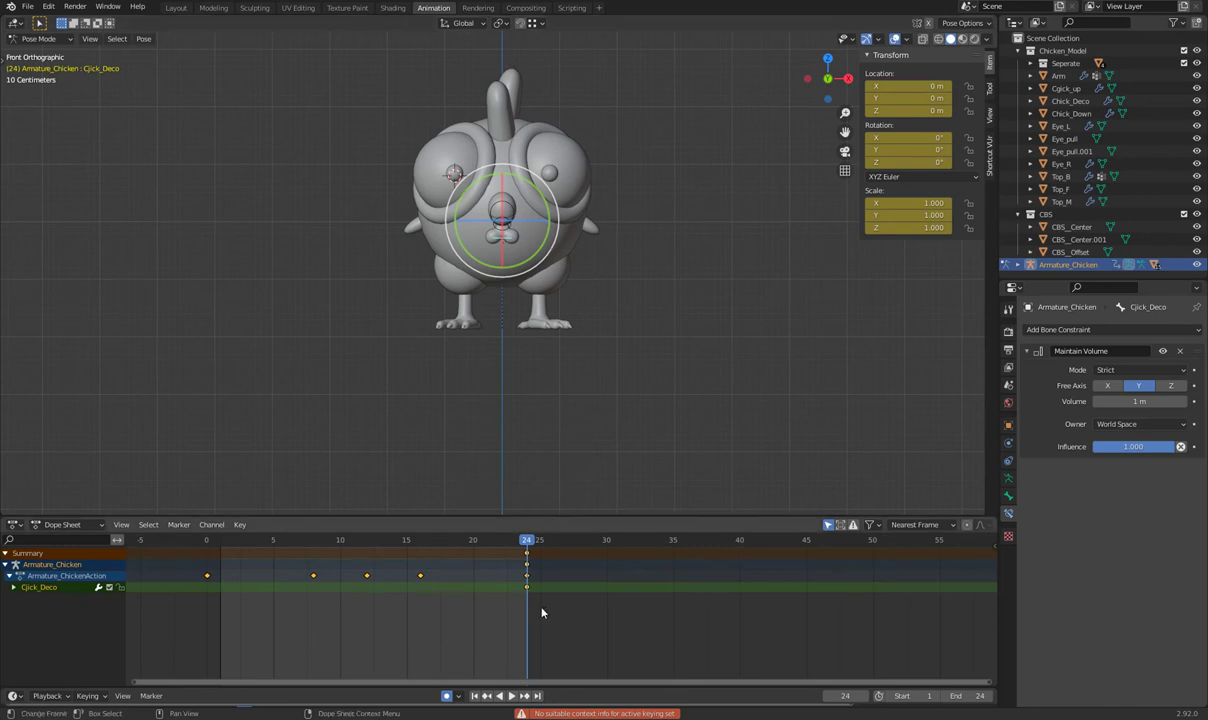
Duplicate the frame-24 rest keys to frame 12 in the Dope Sheet
left_click_drag(511, 557, 511, 557)
key("shift+d")
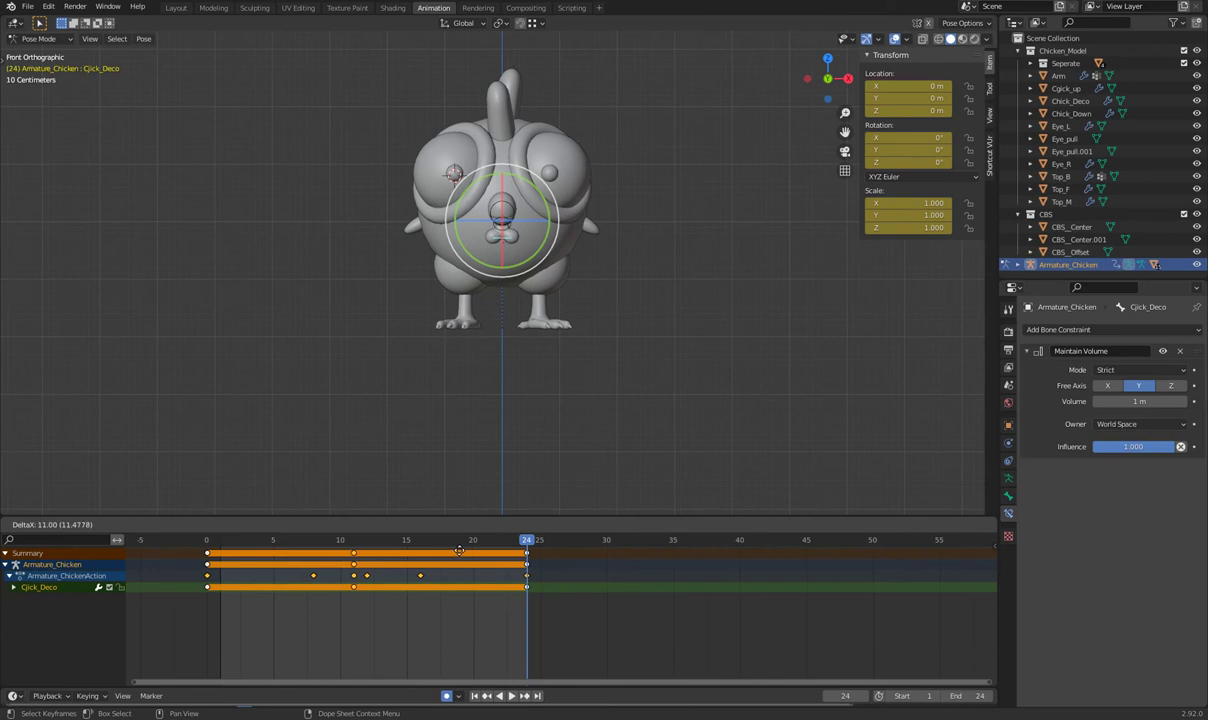
left_click(458, 551)
key("space")
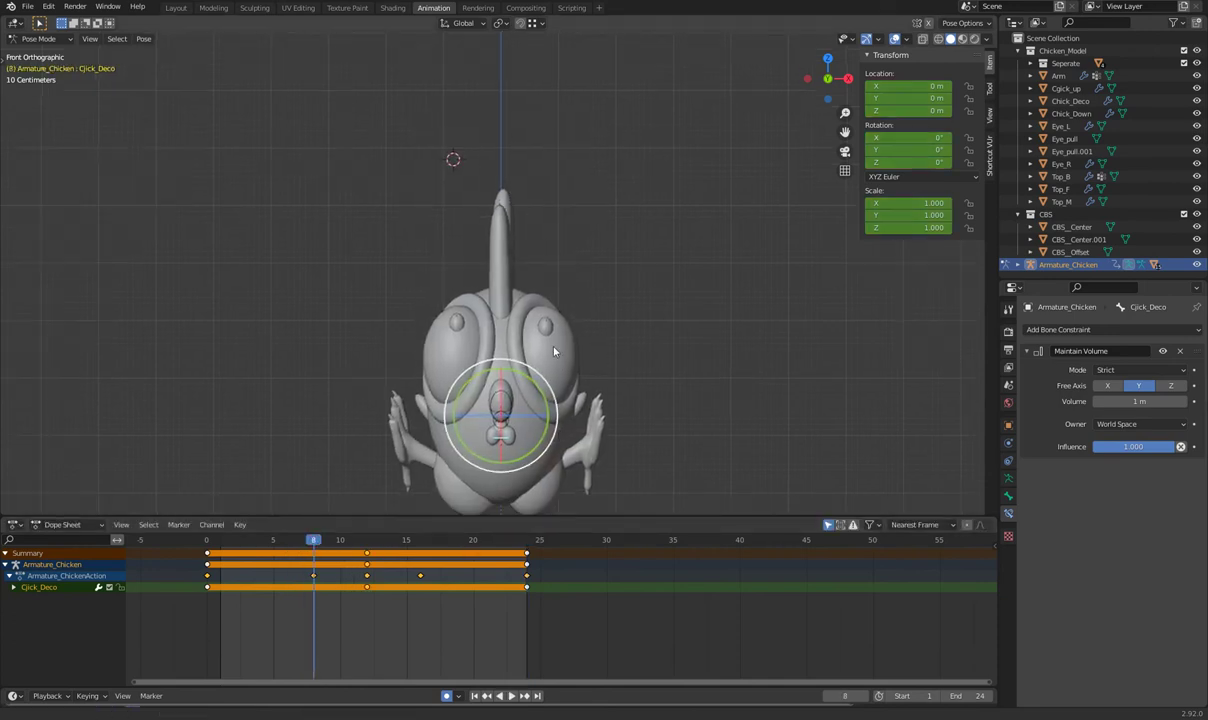
Key Cjick_Deco squashed to 0.483 scale at frame 8 and stretched to 1.456 at frame 16
scroll(554, 351, "up", 3)
scroll(554, 351, "up", 1)
key("s")
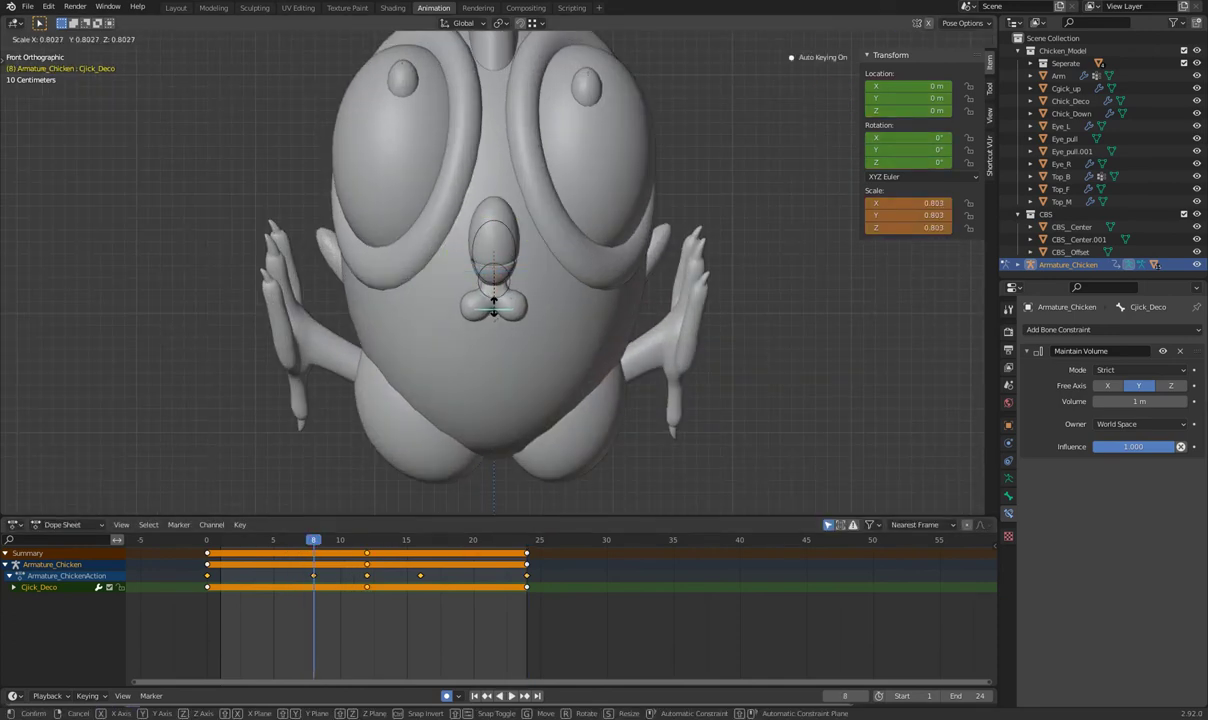
left_click(493, 290)
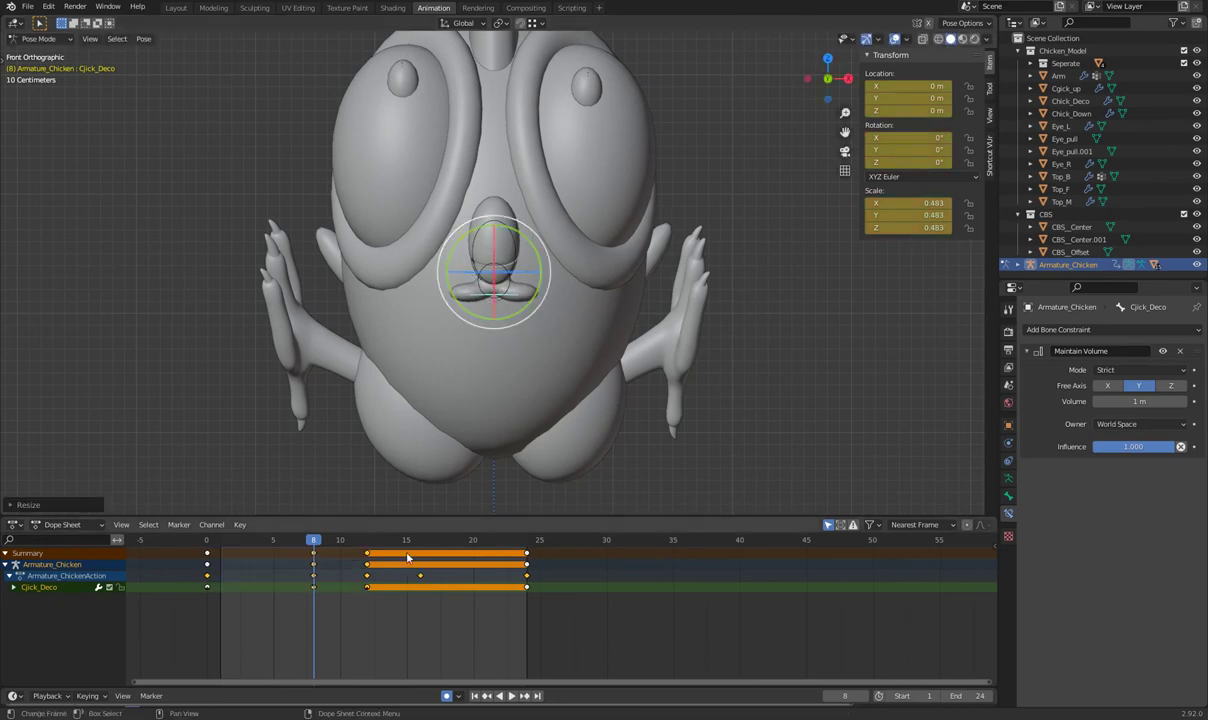
key("Up")
key("Up")
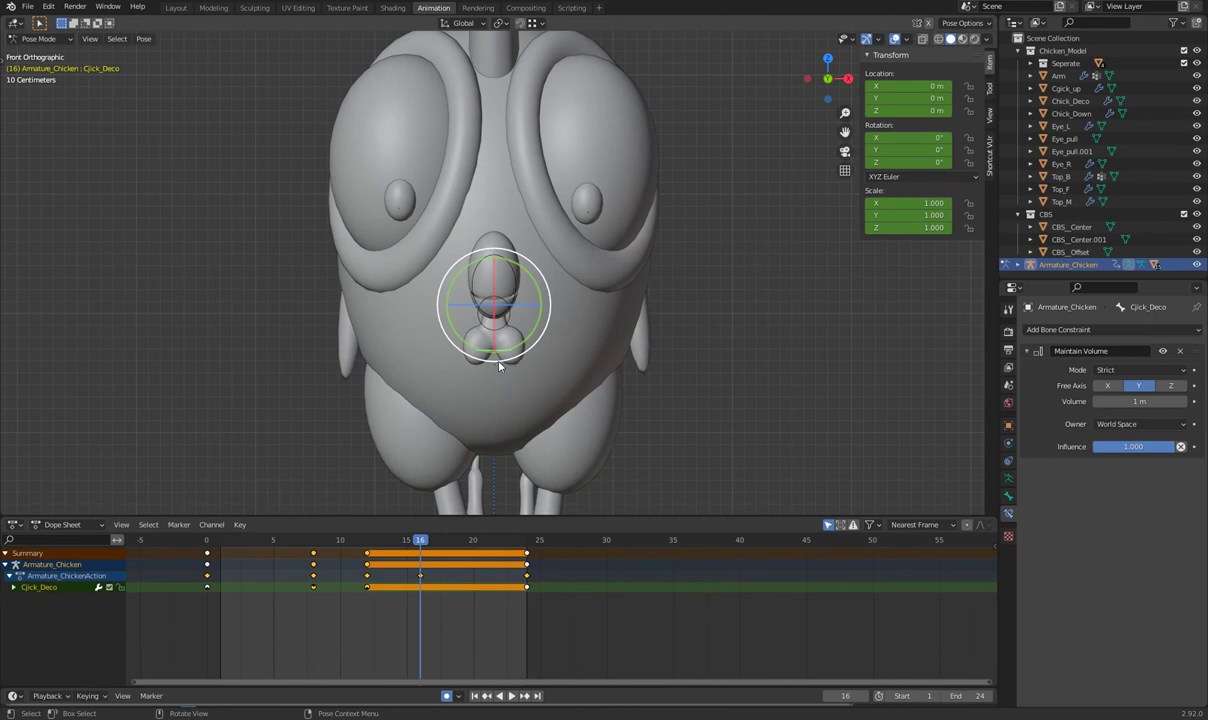
key("s")
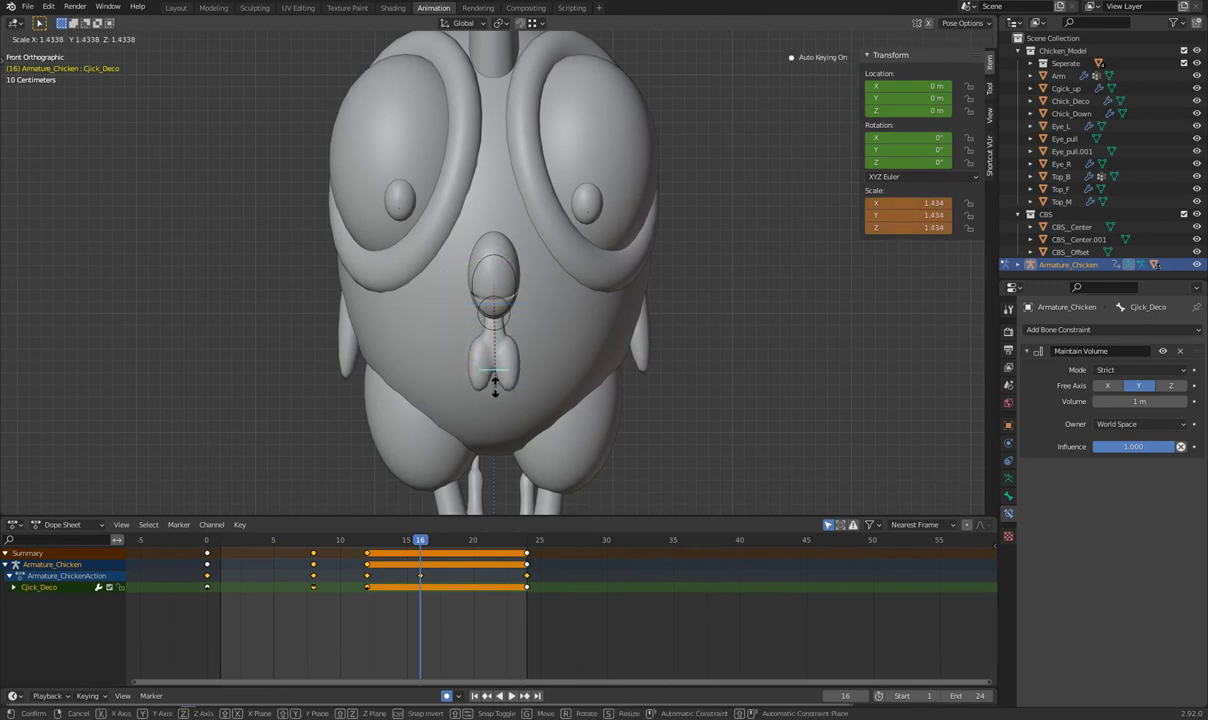
left_click(494, 388)
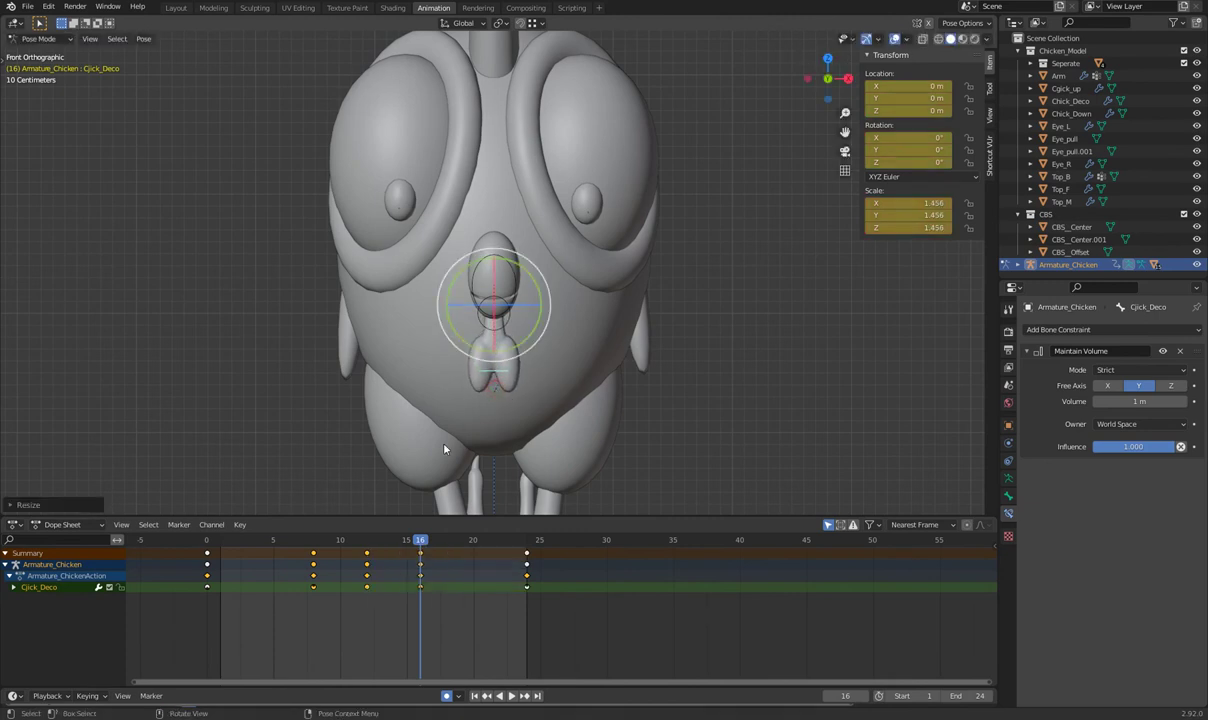
key("space")
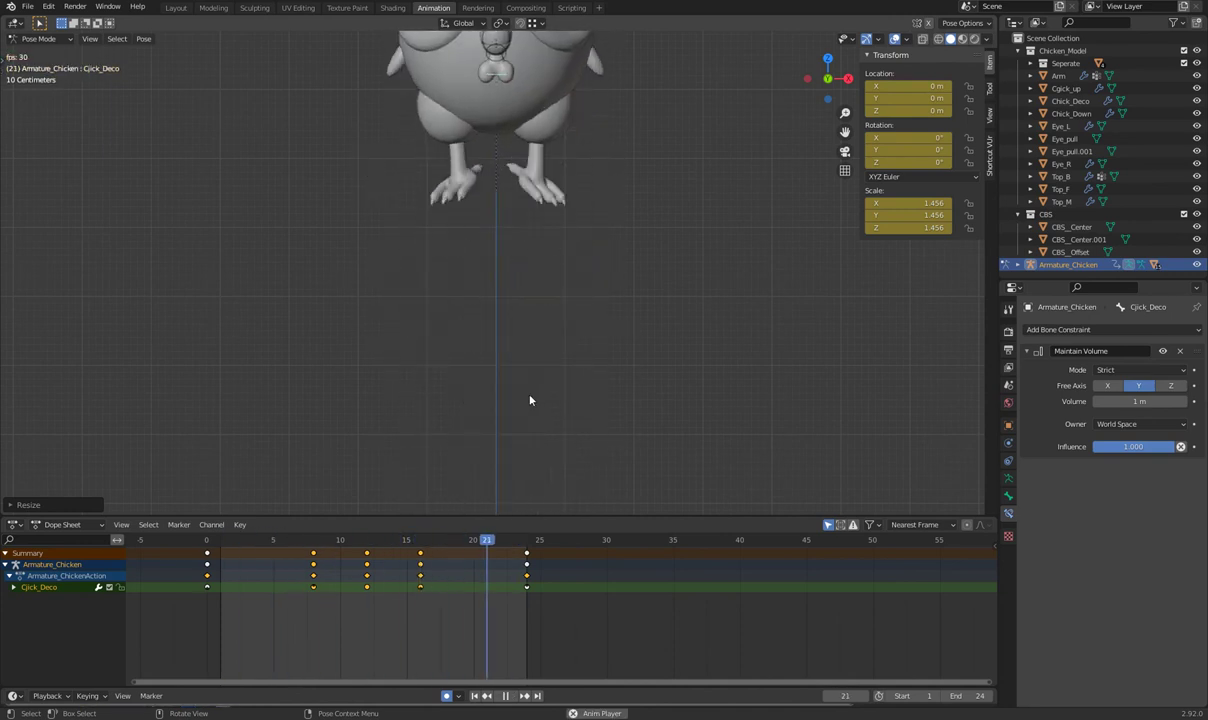
key("space")
key("space")
left_click_drag(287, 540, 313, 540)
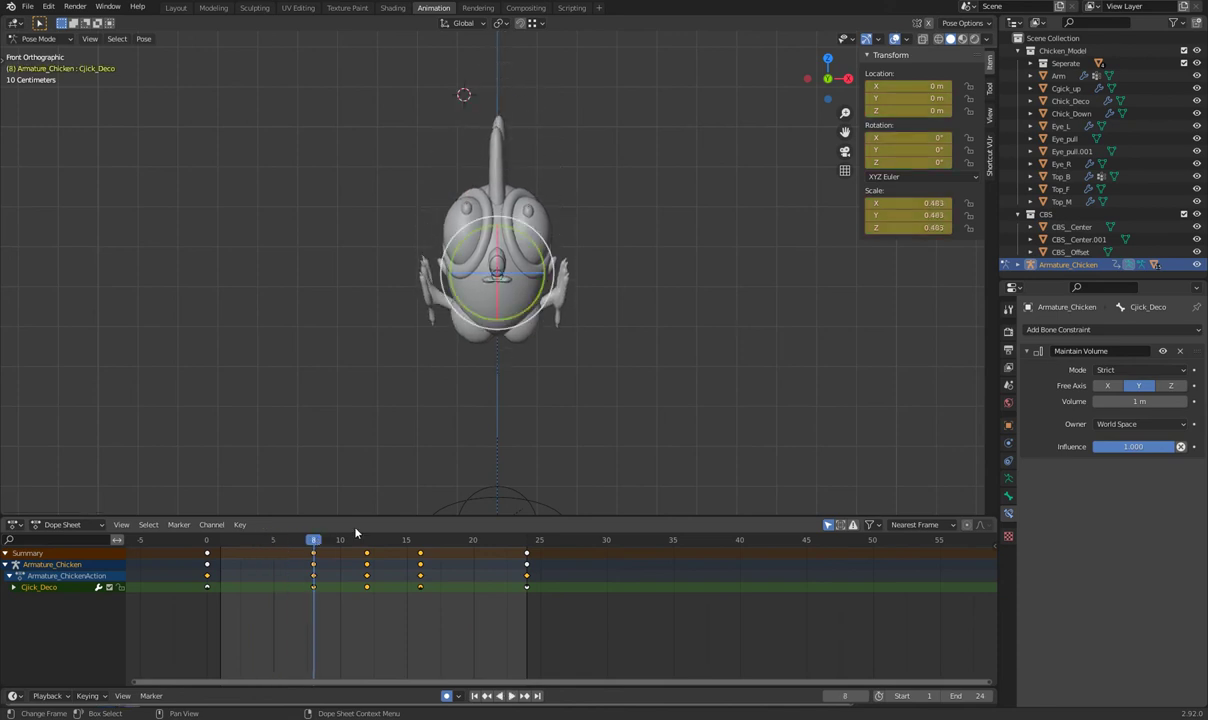
middle_click_drag(512, 418, 413, 364)
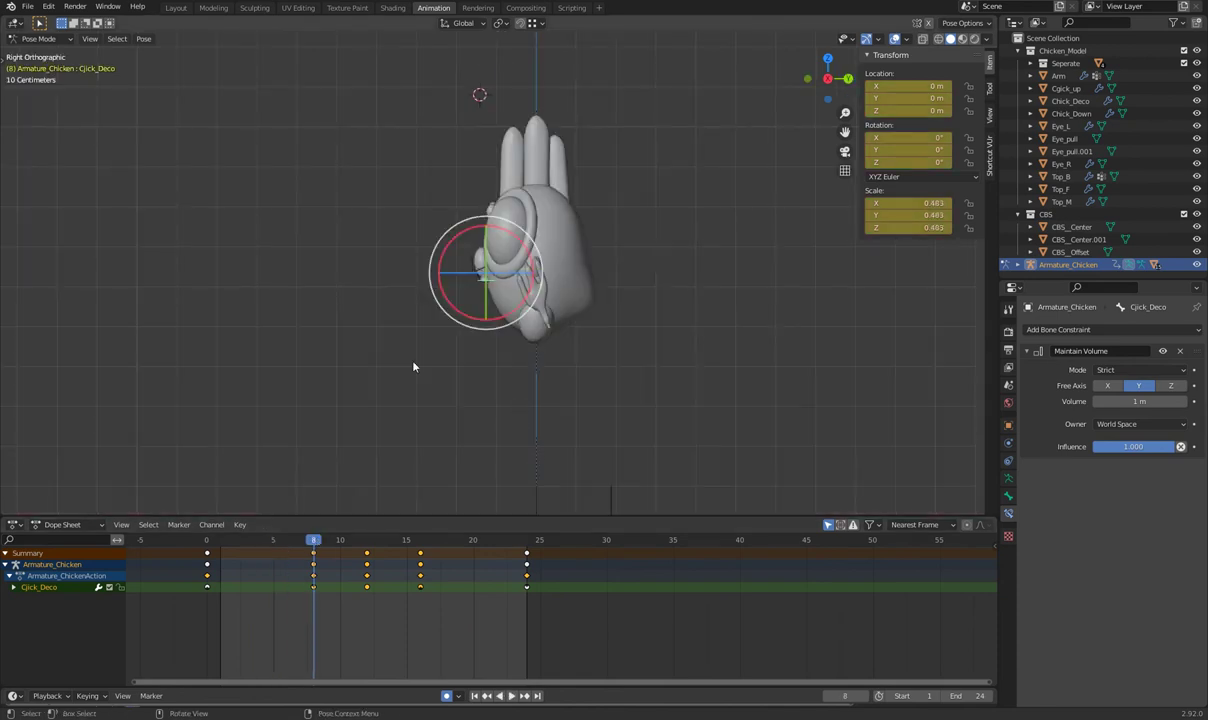
Tilt Cjick_Deco about 26.7° on Z at frame 8 and play back to check it
scroll(502, 311, "up", 3)
scroll(502, 311, "up", 3)
key("r")
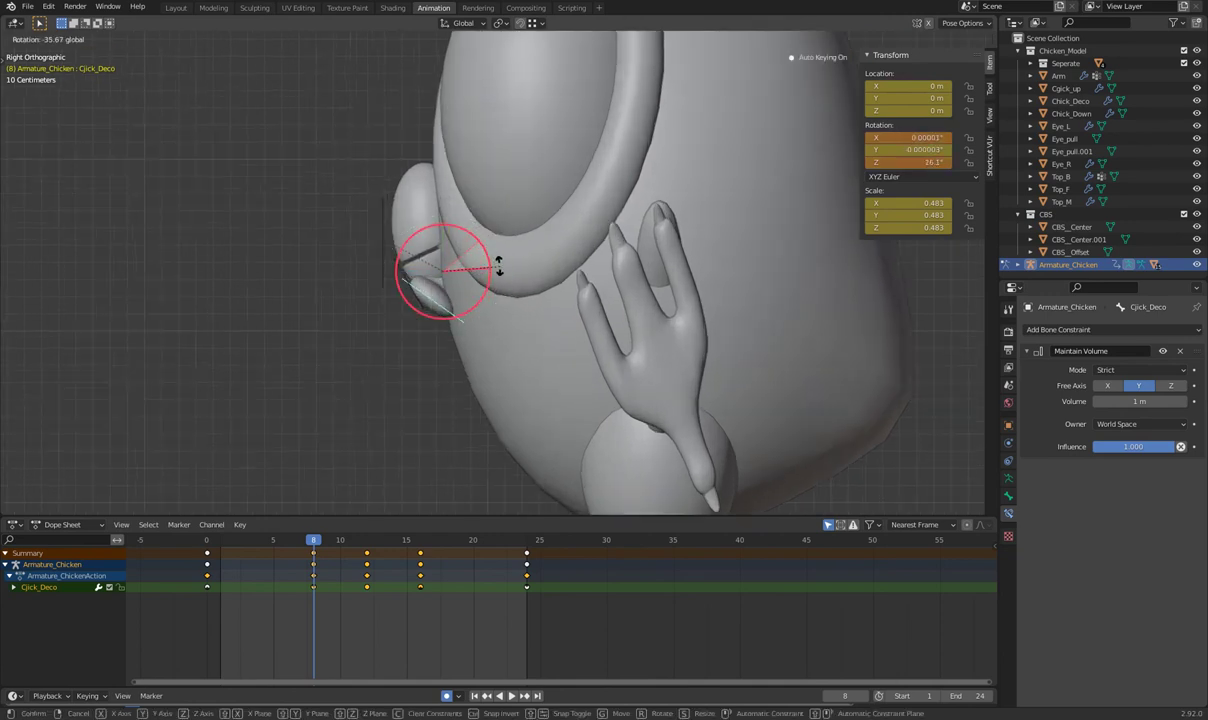
left_click(499, 266)
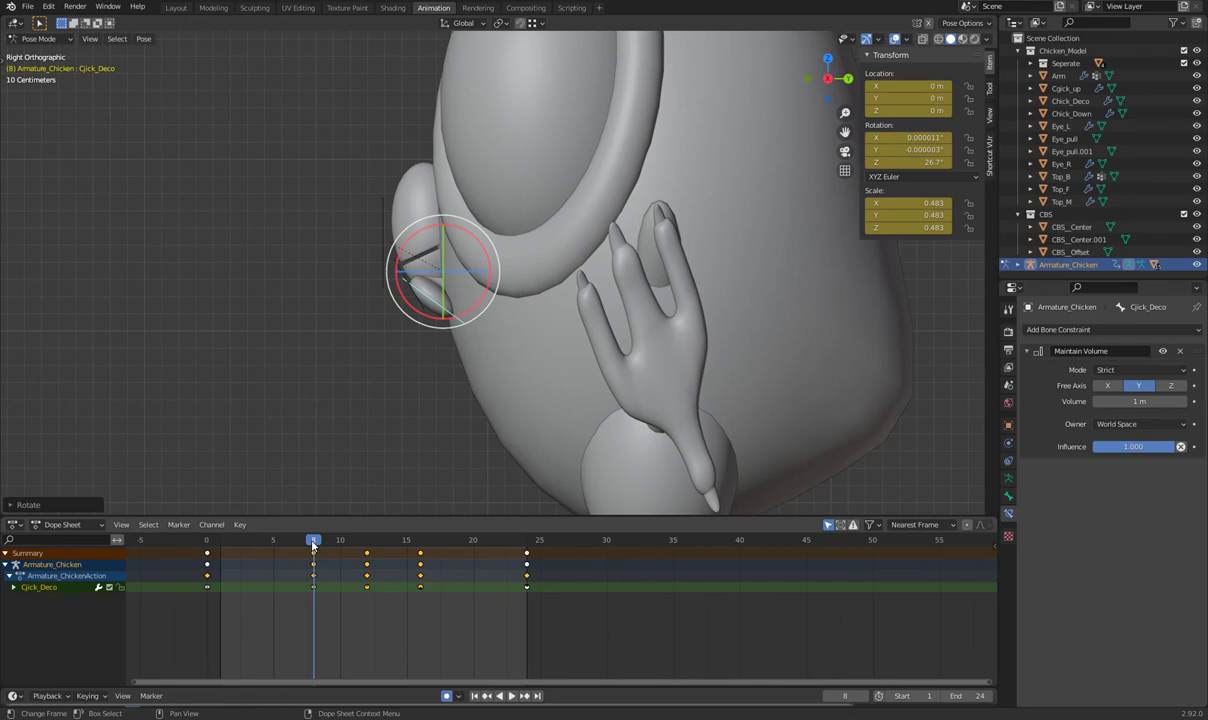
key("space")
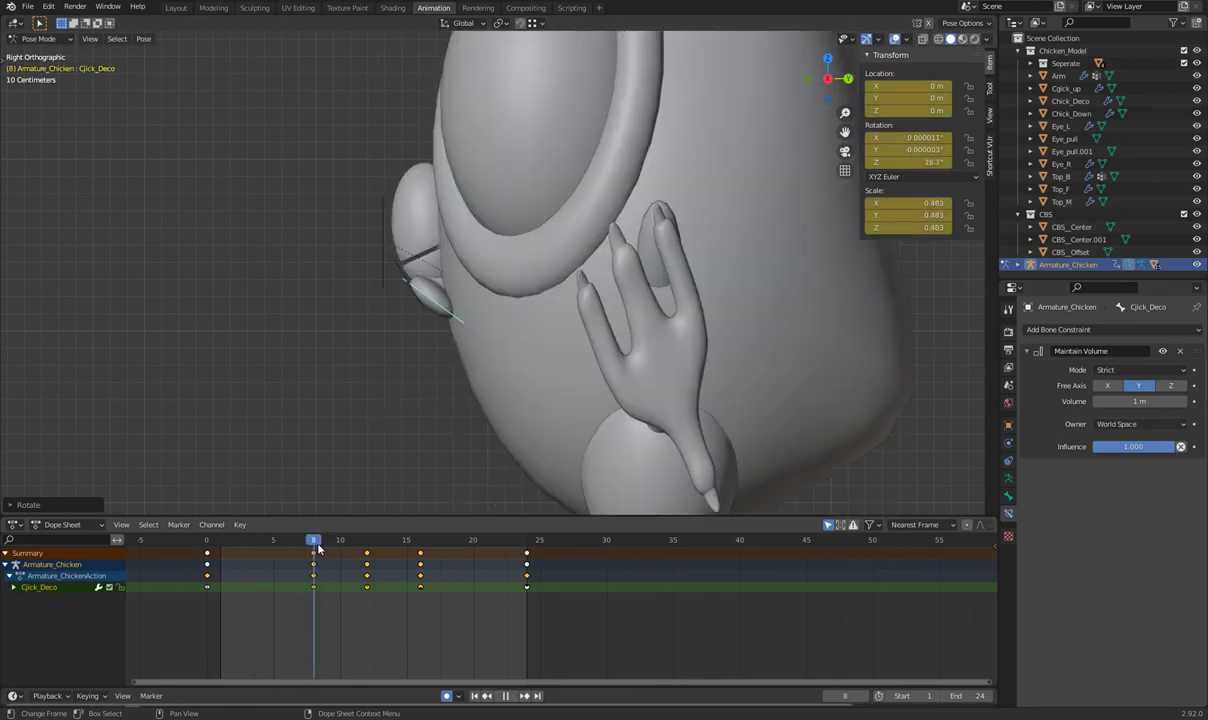
key("space")
At frame 12, scale Cjick_Deco up to 1.775 with a slight rotation
scroll(493, 380, "down", 5)
middle_click_drag(488, 456, 443, 298, "shift")
scroll(443, 298, "up", 5)
mouse_move(329, 347)
middle_mouse_down("shift")
mouse_move(438, 323)
mouse_move(376, 345)
middle_mouse_up("shift")
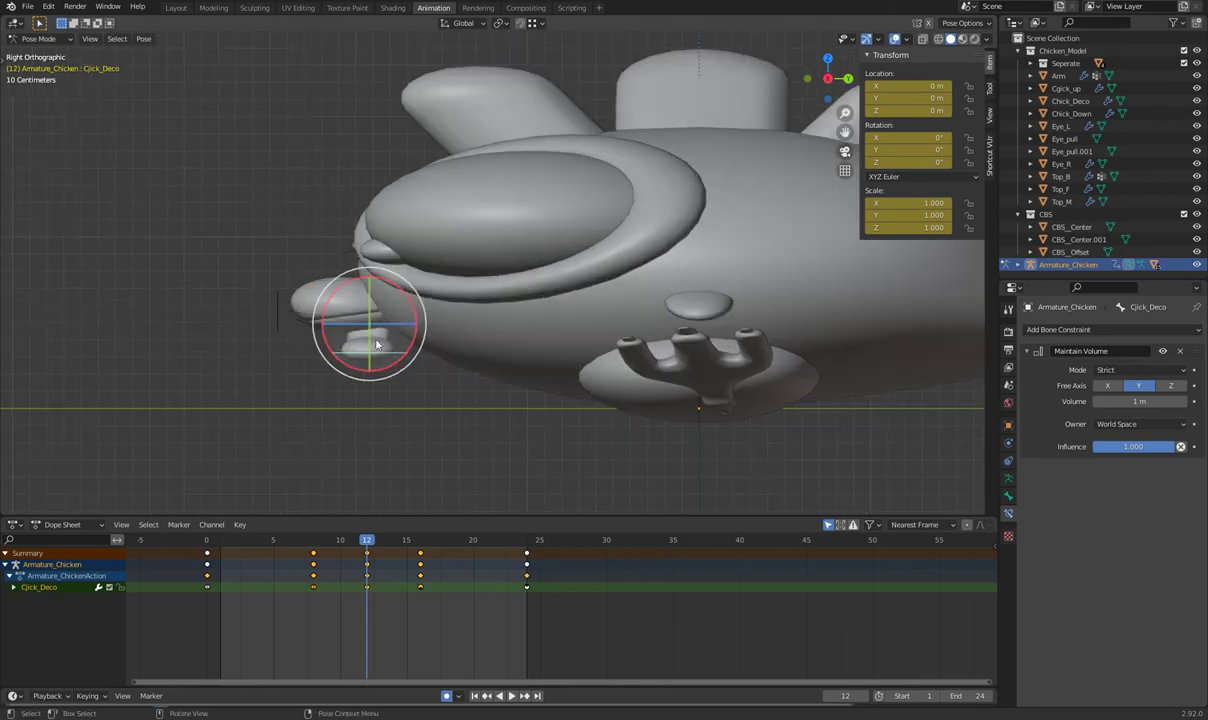
key("s")
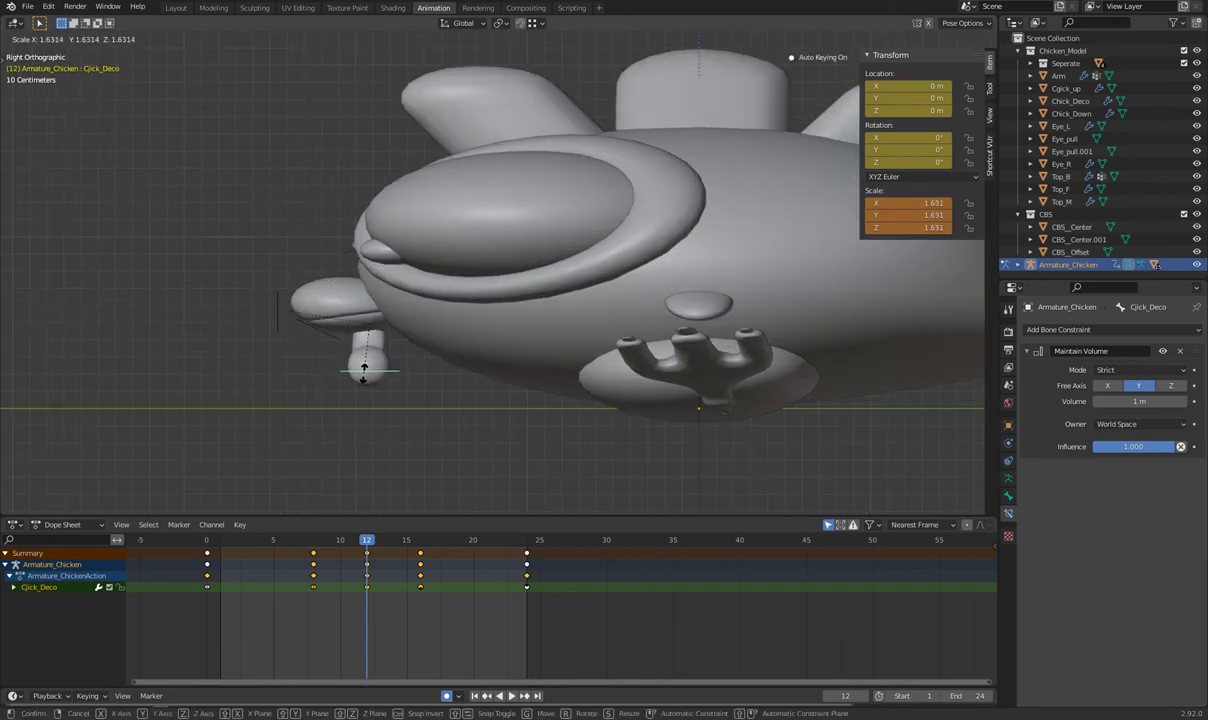
left_click(364, 376)
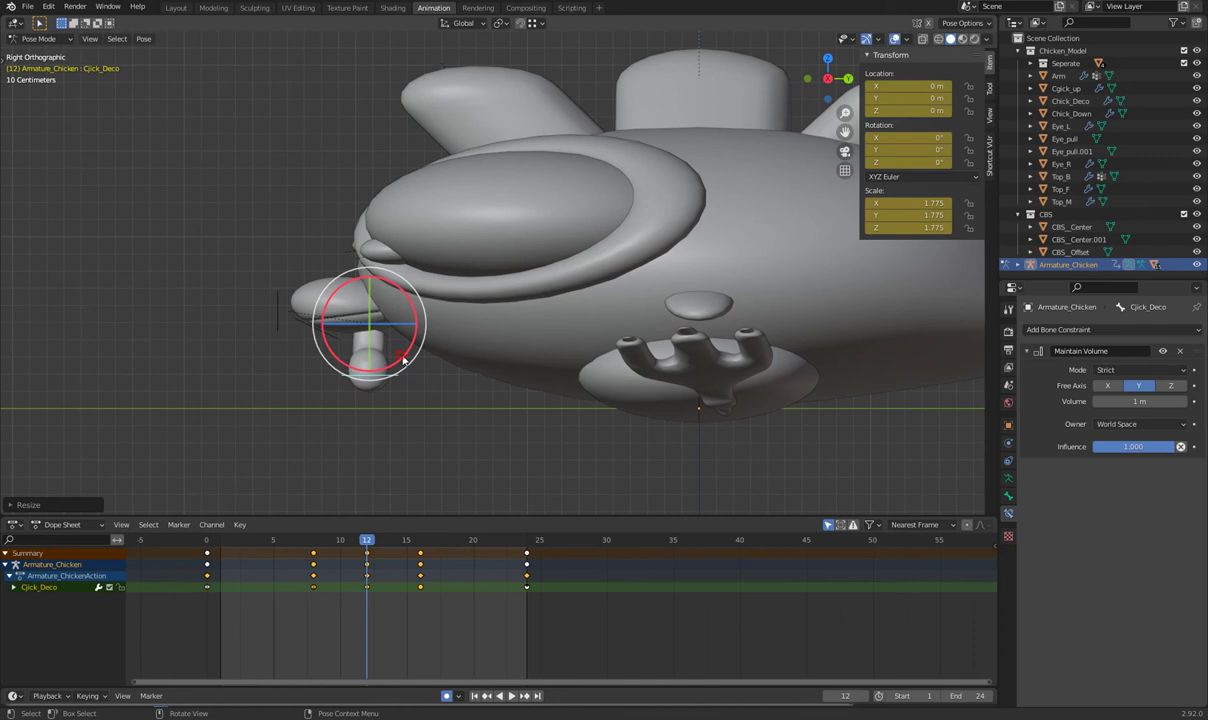
key("r")
left_click(404, 452)
left_click_drag(369, 543, 420, 541)
key("KP_1")
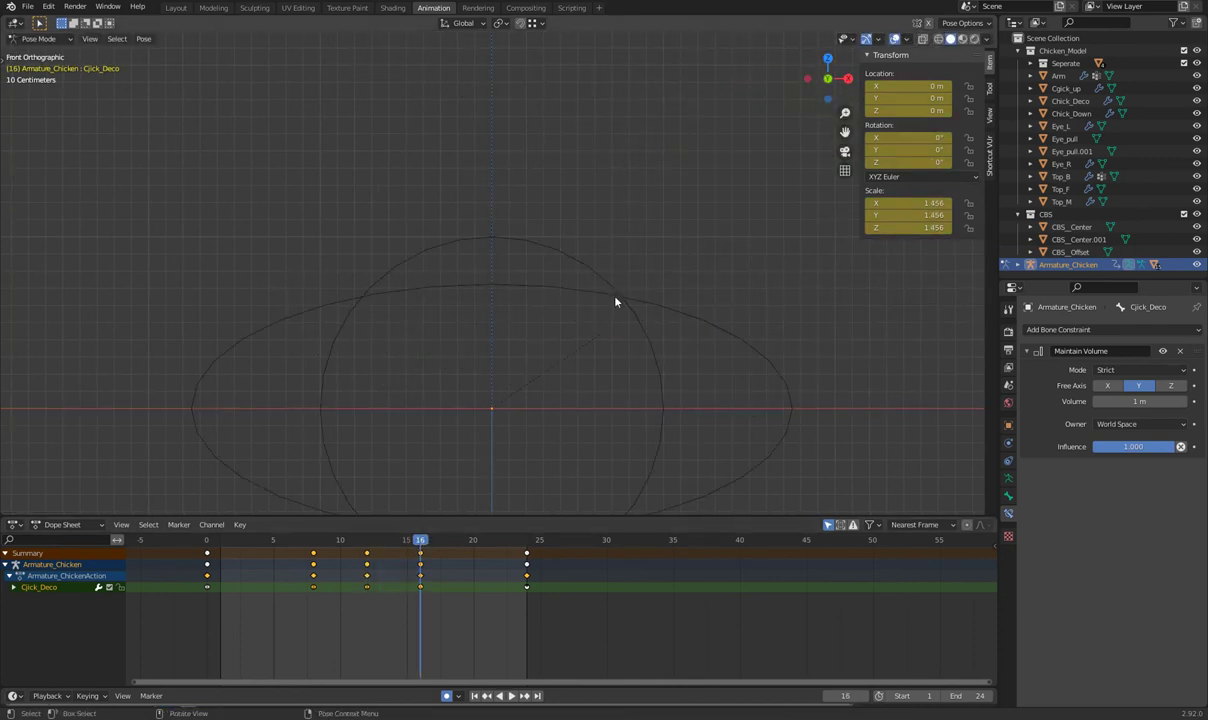
scroll(615, 301, "down", 5)
mouse_move(588, 156)
middle_mouse_down()
mouse_move(566, 186)
mouse_move(504, 451)
mouse_move(647, 448)
middle_mouse_up()
key("KP_3")
key("KP_1")
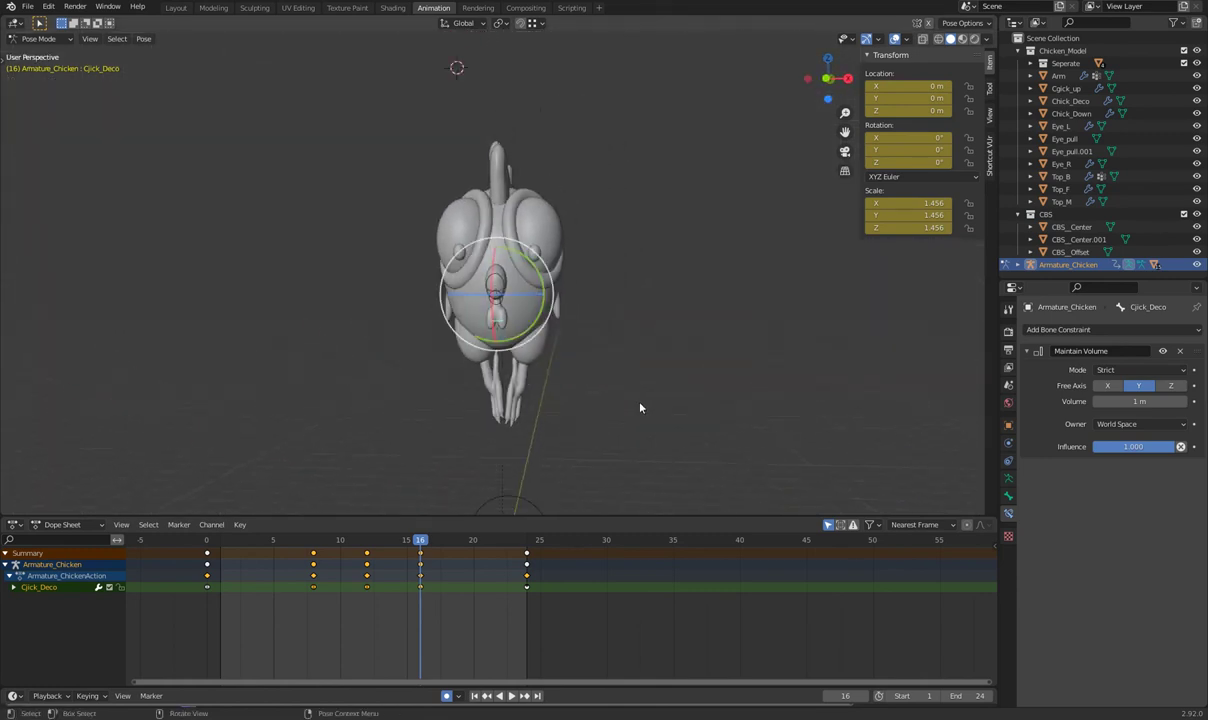
key("space")
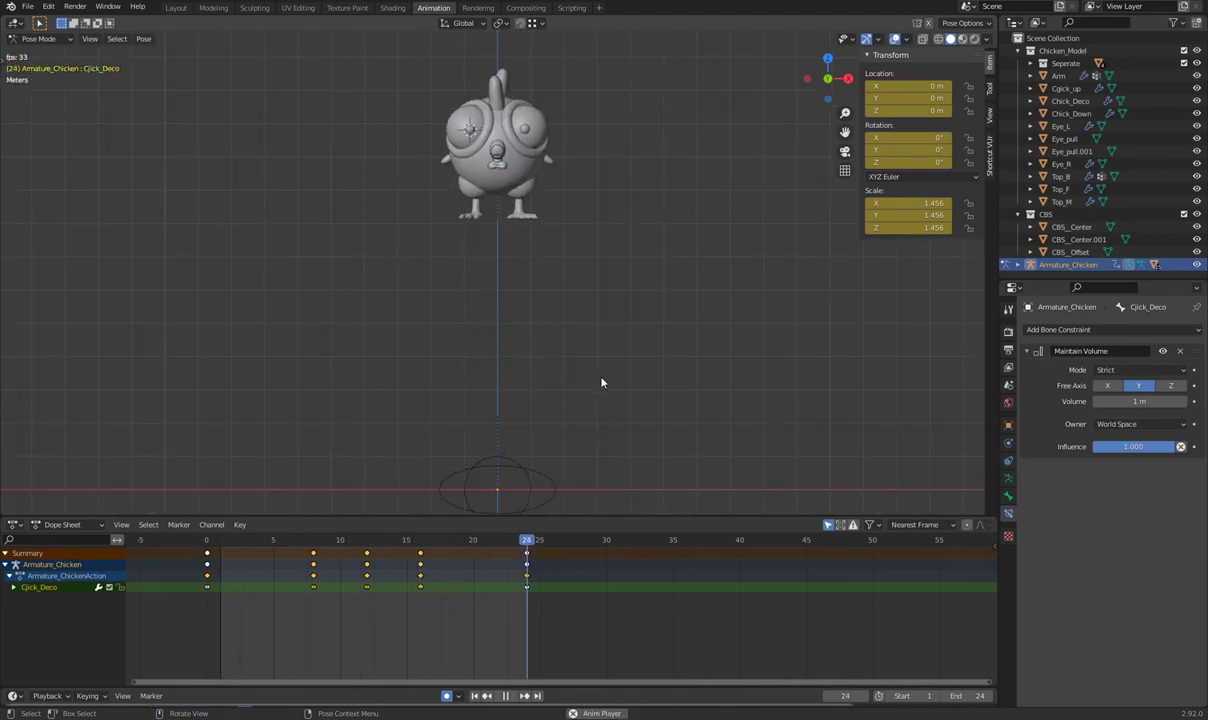
key("space")
scroll(519, 281, "up", 3)
scroll(519, 281, "down", 2)
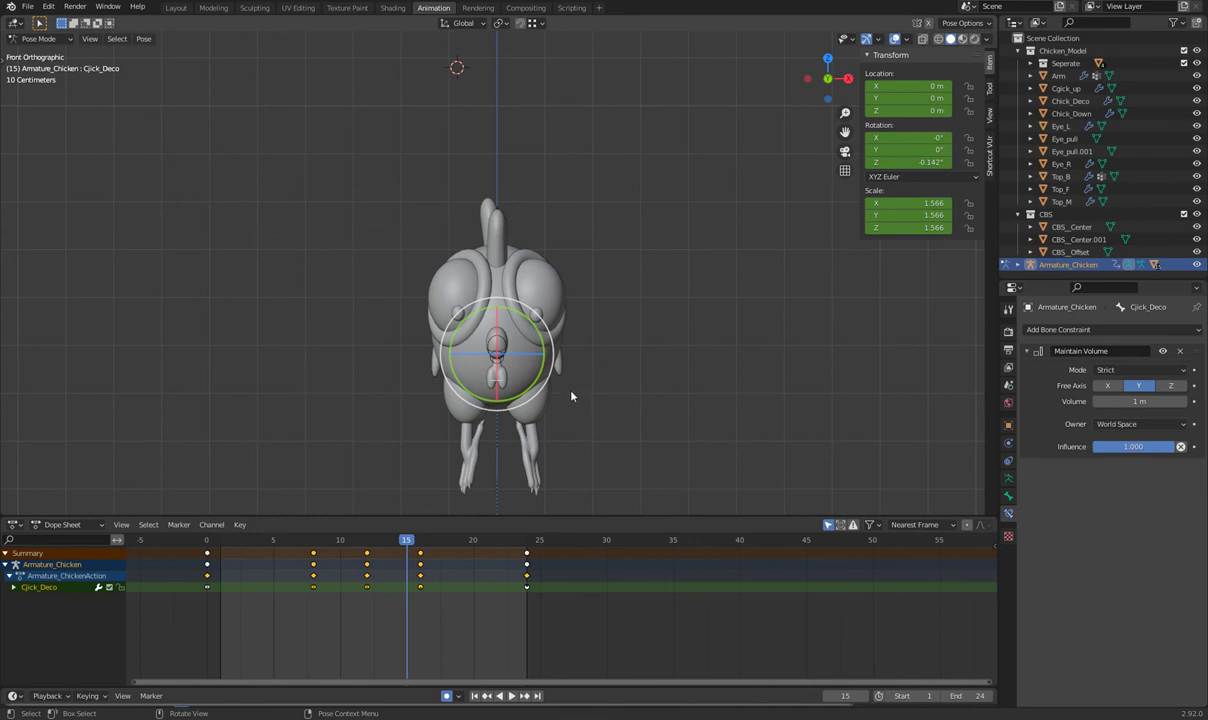
scroll(585, 377, "down", 3, "shift")
mouse_move(627, 443)
middle_mouse_down()
mouse_move(639, 396)
mouse_move(593, 410)
mouse_move(698, 402)
mouse_move(651, 398)
mouse_move(628, 404)
mouse_move(733, 410)
mouse_move(630, 414)
mouse_move(693, 404)
middle_mouse_up()
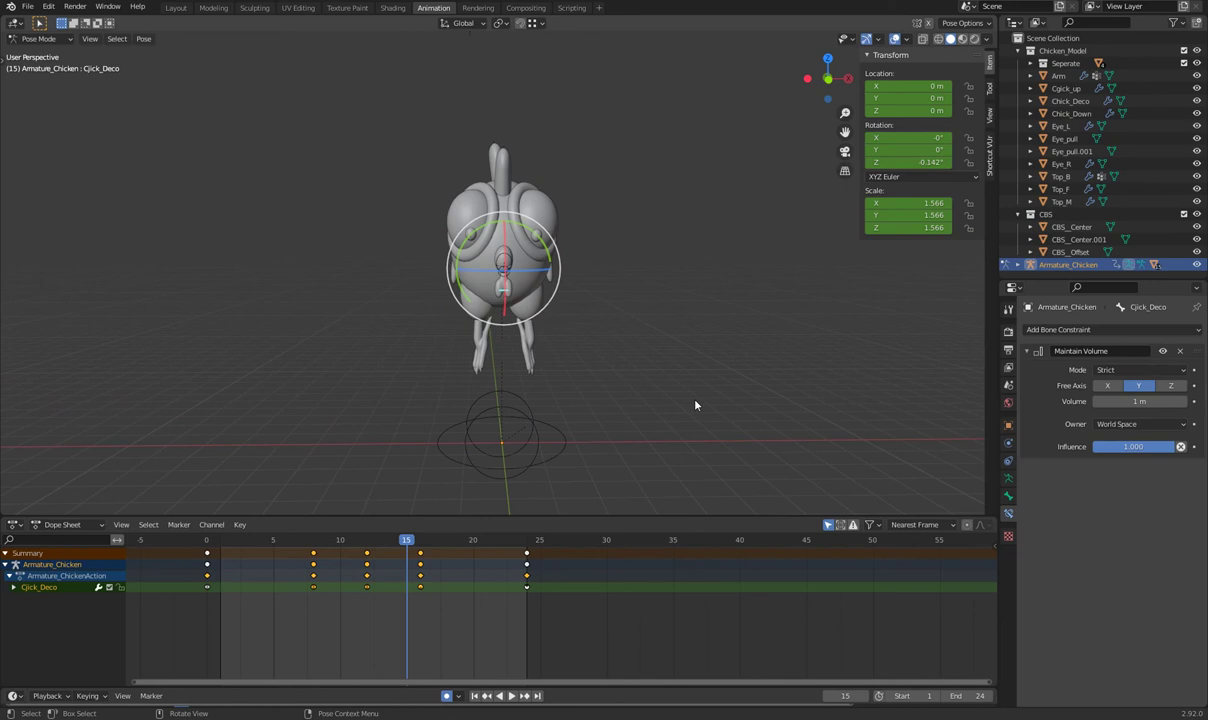
key("space")
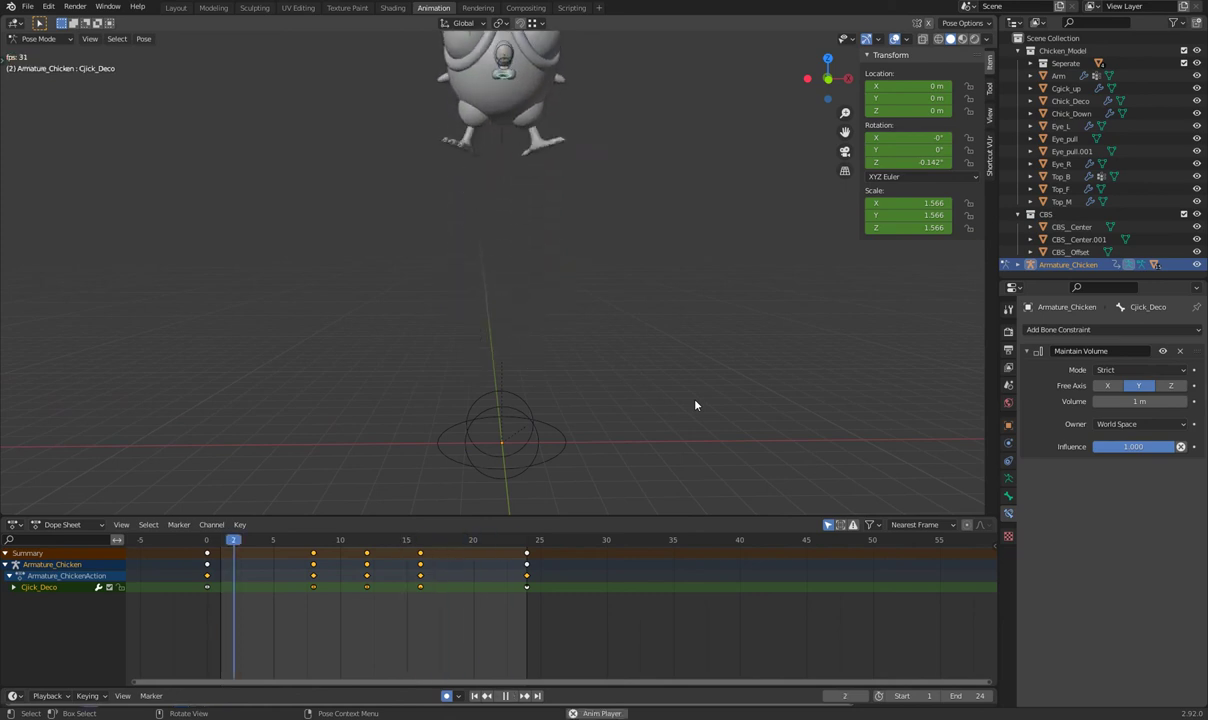
key("space")
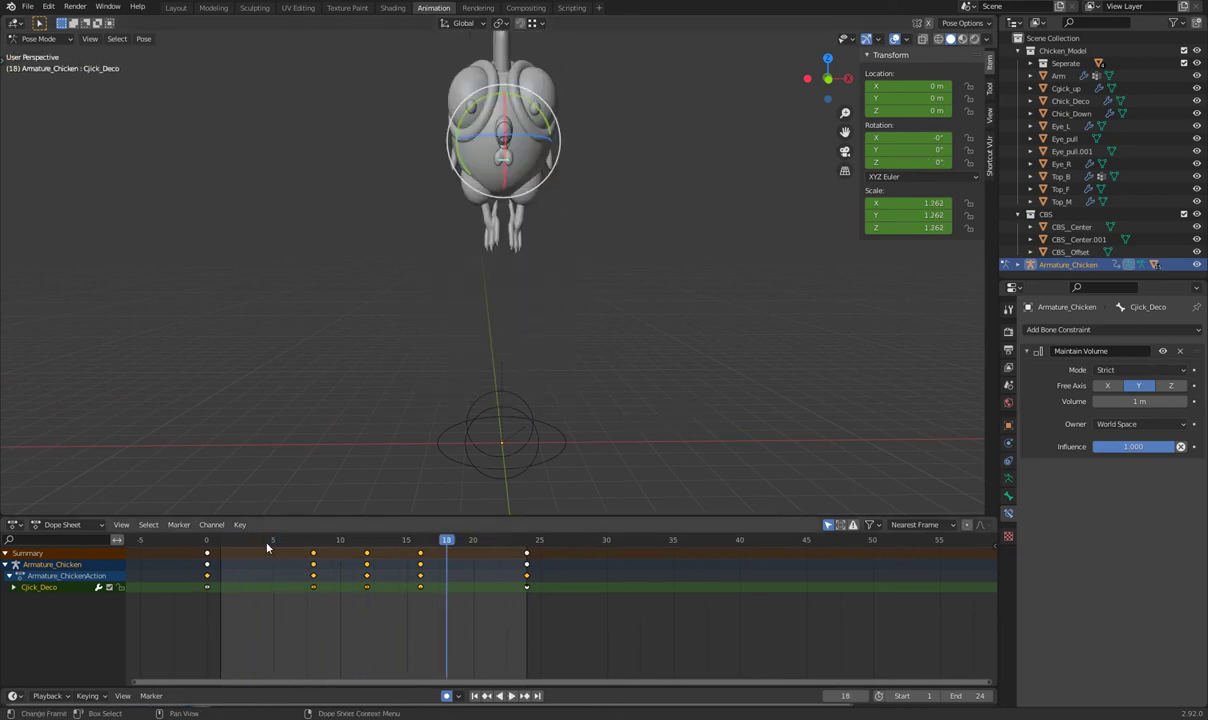